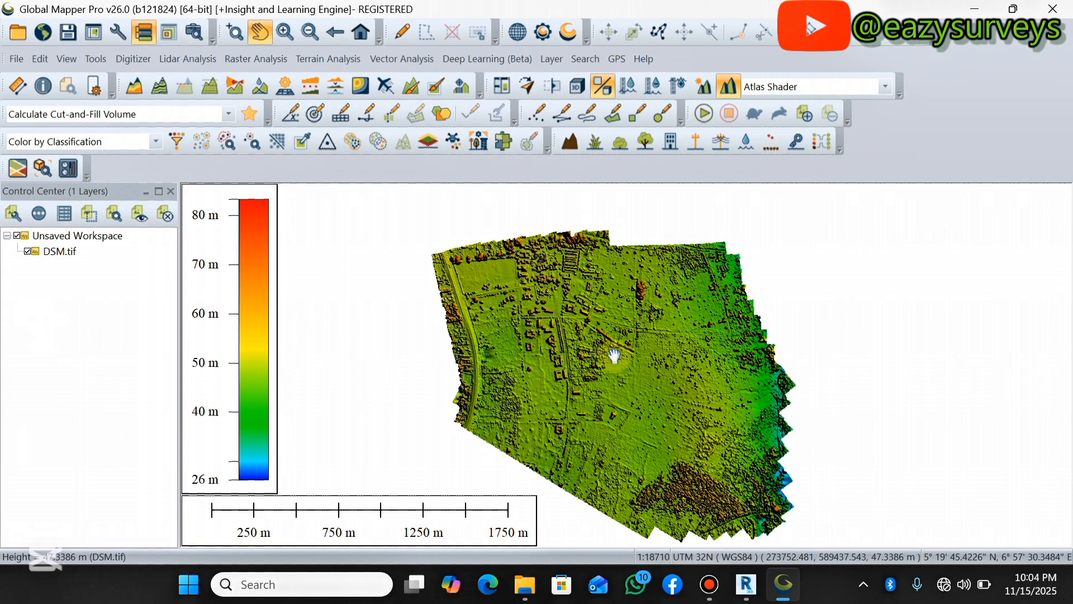
# - Examine the buildings and roads in the DSM up close and close Global Mapper
pyautogui.scroll(2, 594, 335)
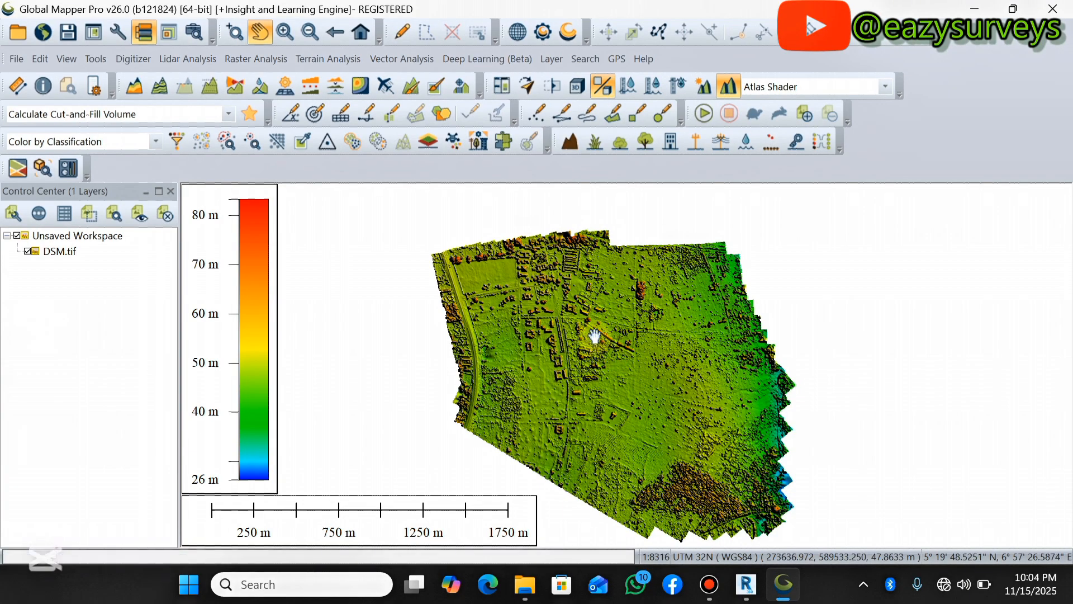
pyautogui.scroll(1, 575, 297)
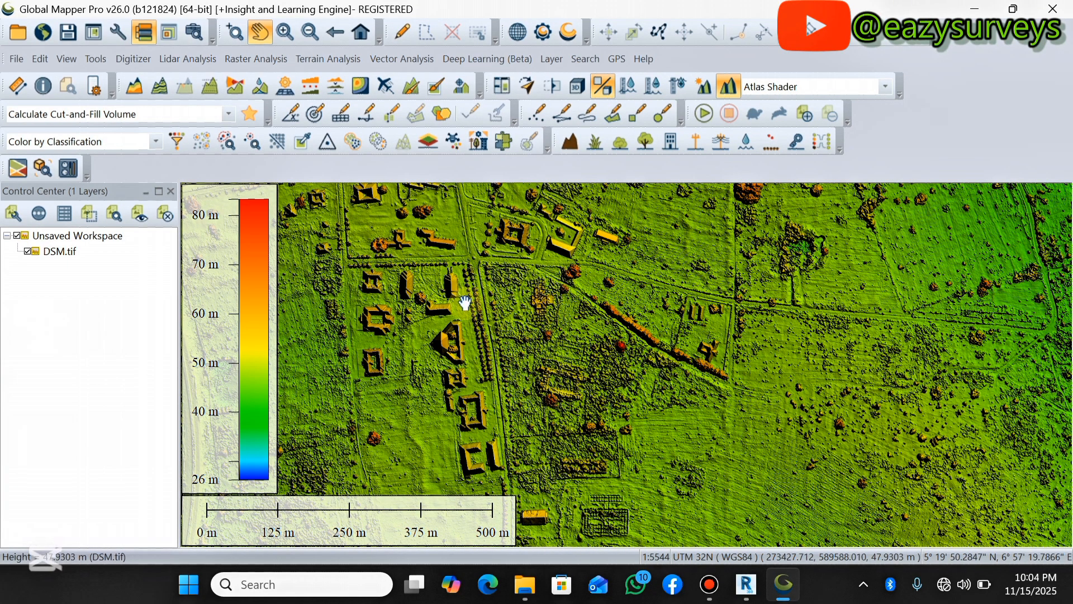
pyautogui.scroll(2, 434, 290)
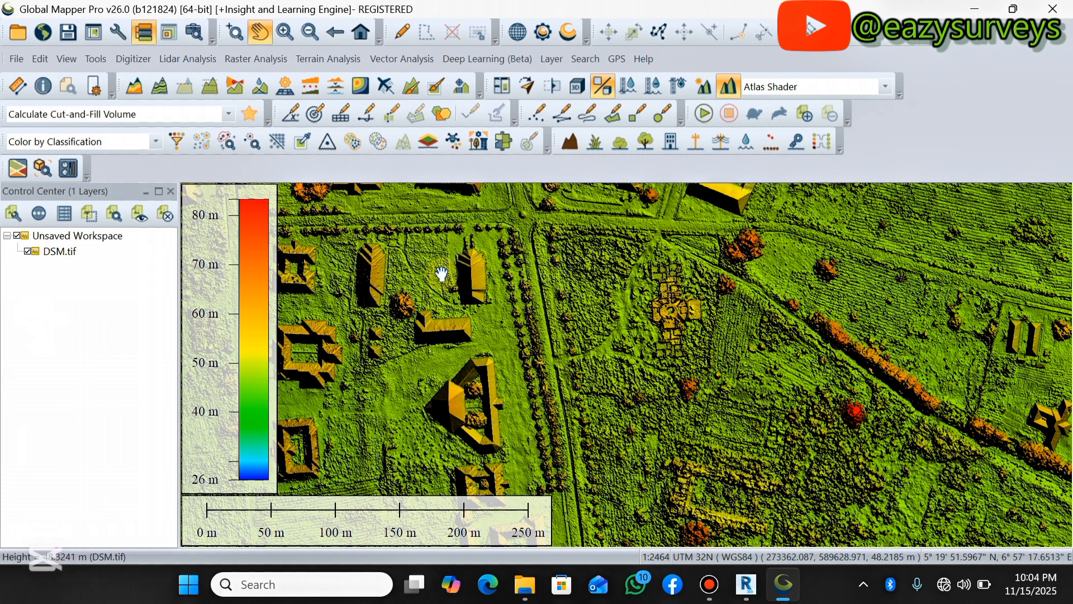
pyautogui.scroll(-2, 443, 270)
pyautogui.click(1064, 12)
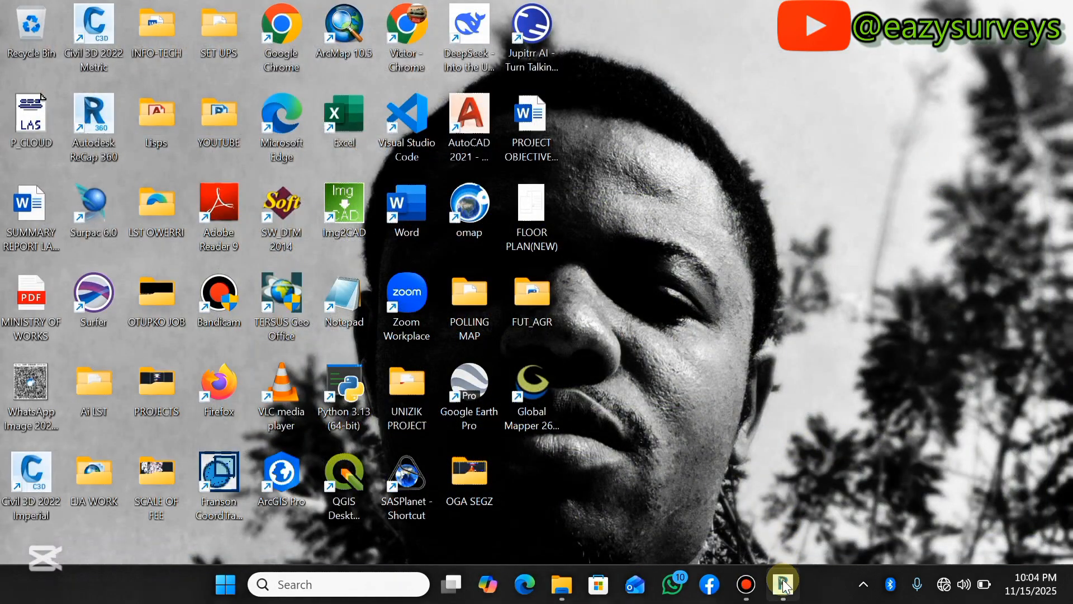
# - Switch to Autodesk ReCap, examine the MY CLOUD point cloud up close and as a whole, and exit without saving
pyautogui.click(784, 585)
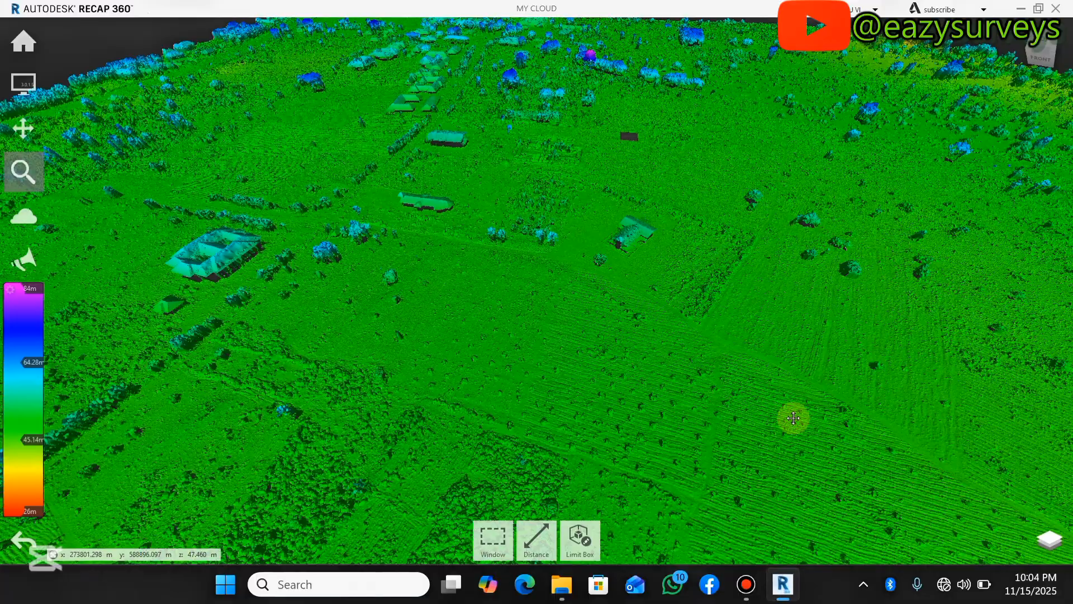
pyautogui.scroll(5, 587, 132)
pyautogui.scroll(-6, 588, 136)
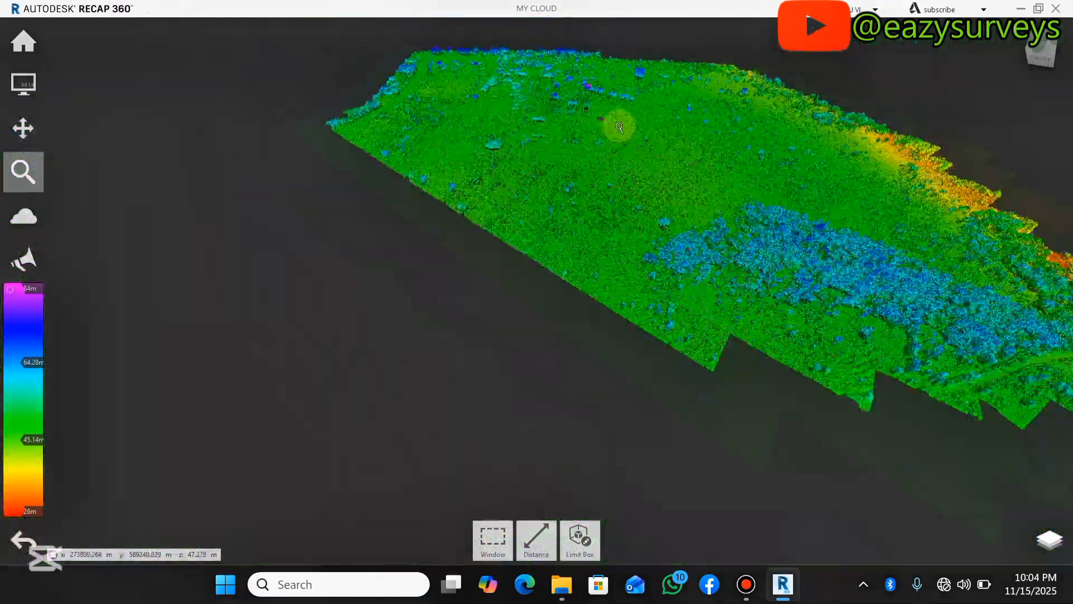
pyautogui.click(1058, 8)
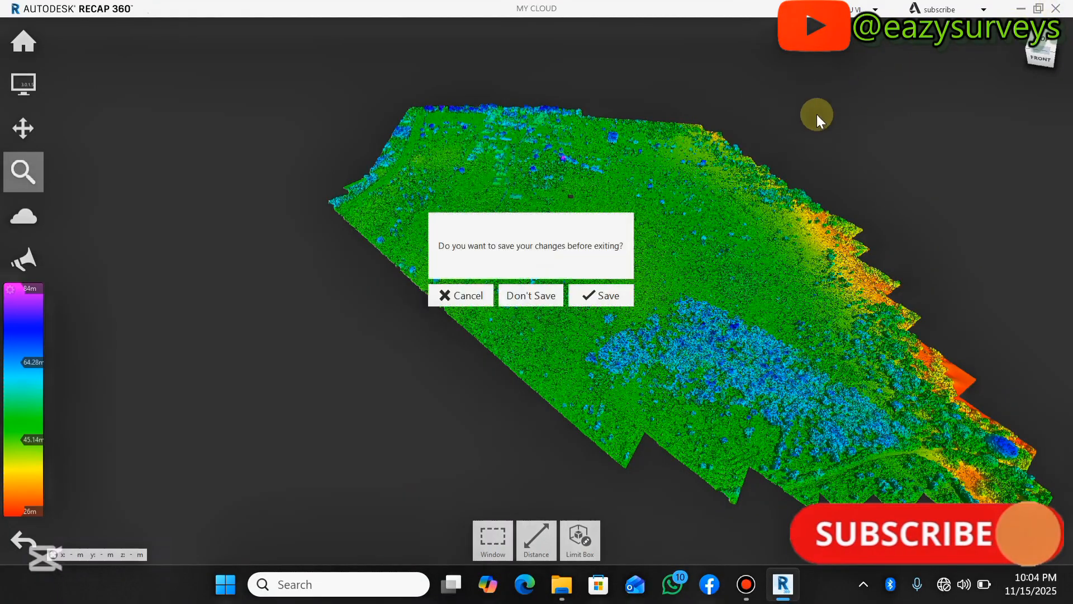
pyautogui.click(525, 293)
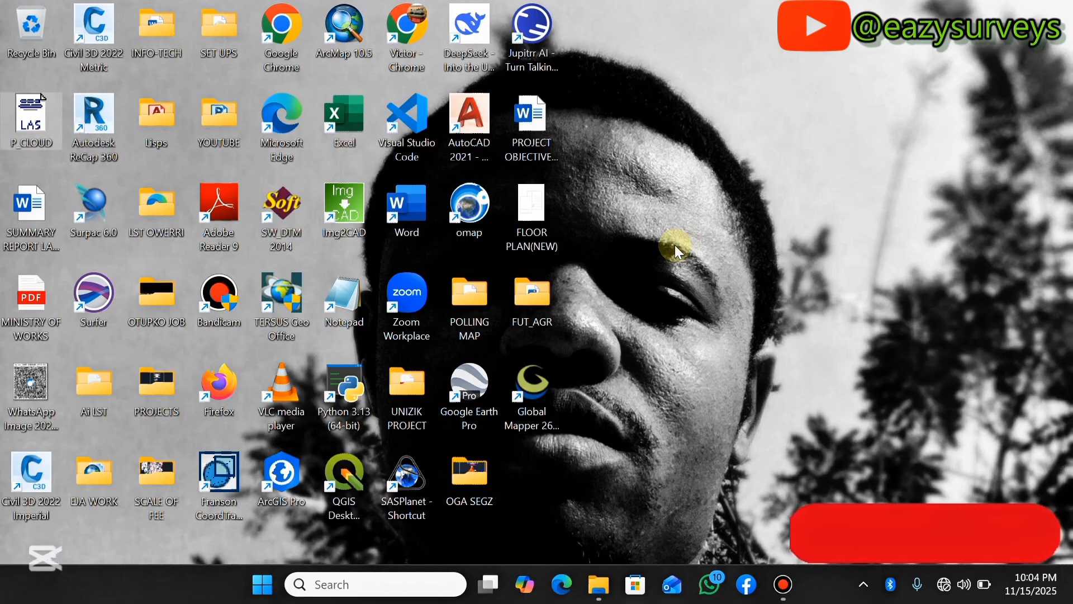
# - Check the DSM file in the desktop's FUT_AGR folder and close the folder
pyautogui.doubleClick(525, 290)
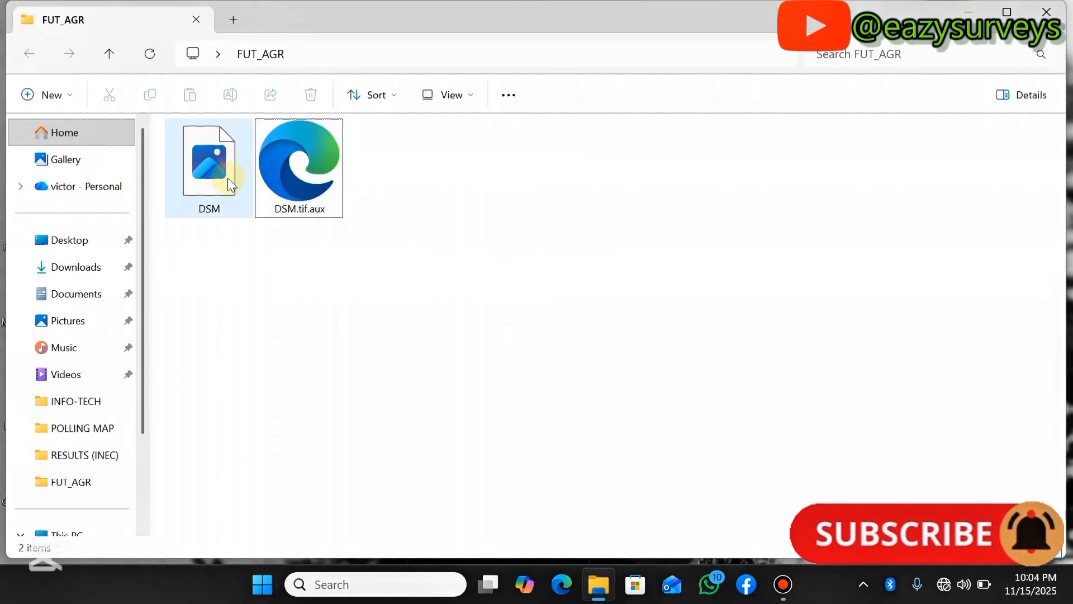
pyautogui.click(1062, 16)
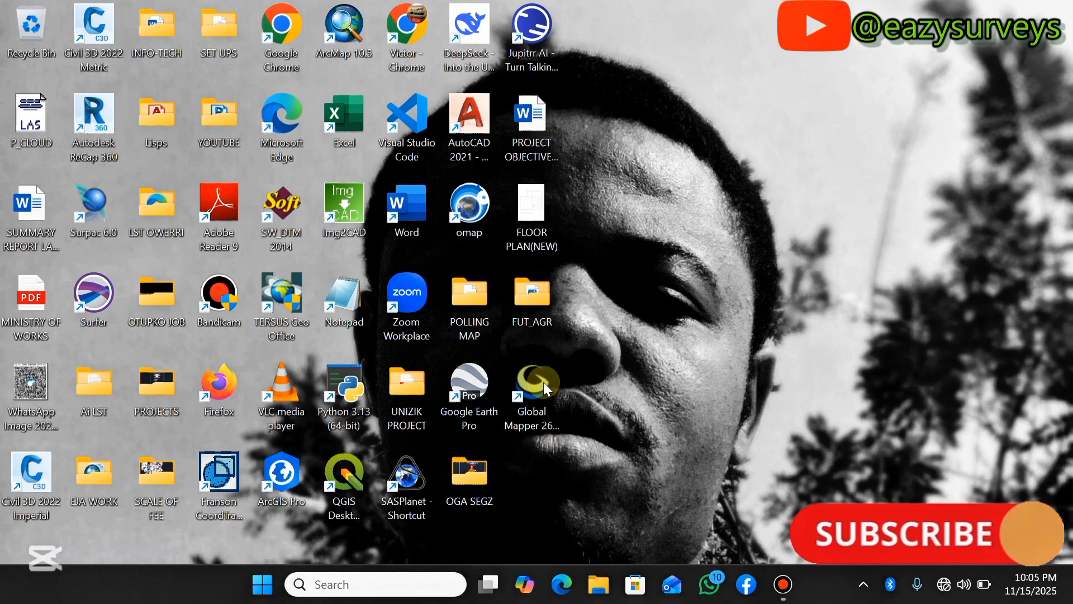
# - Launch Global Mapper and load the DSM file from the FUT_AGR folder on the Desktop
pyautogui.rightClick(542, 384)
pyautogui.click(608, 135)
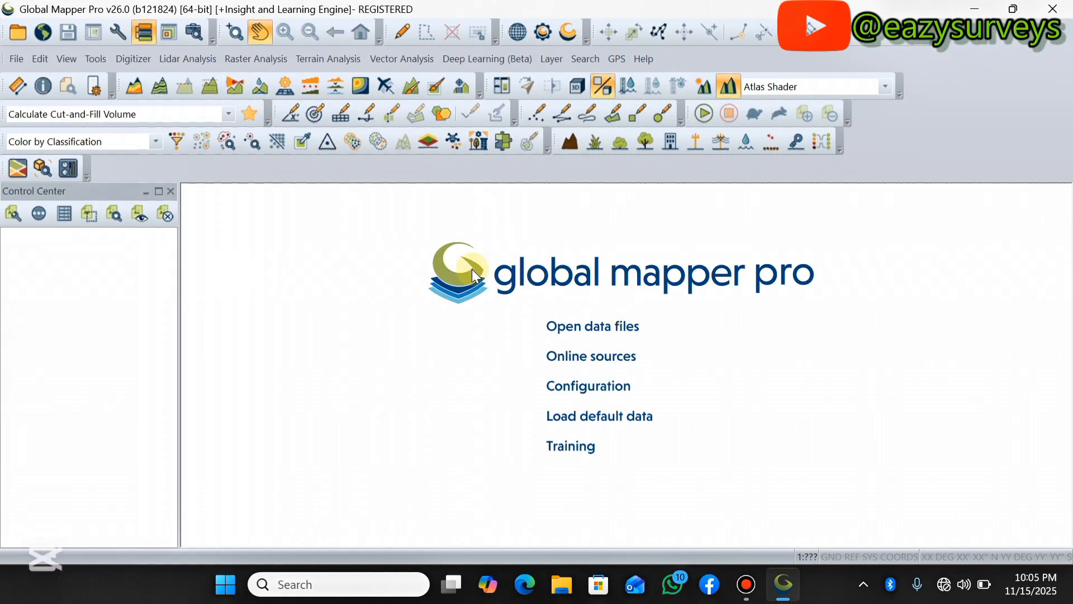
pyautogui.click(597, 331)
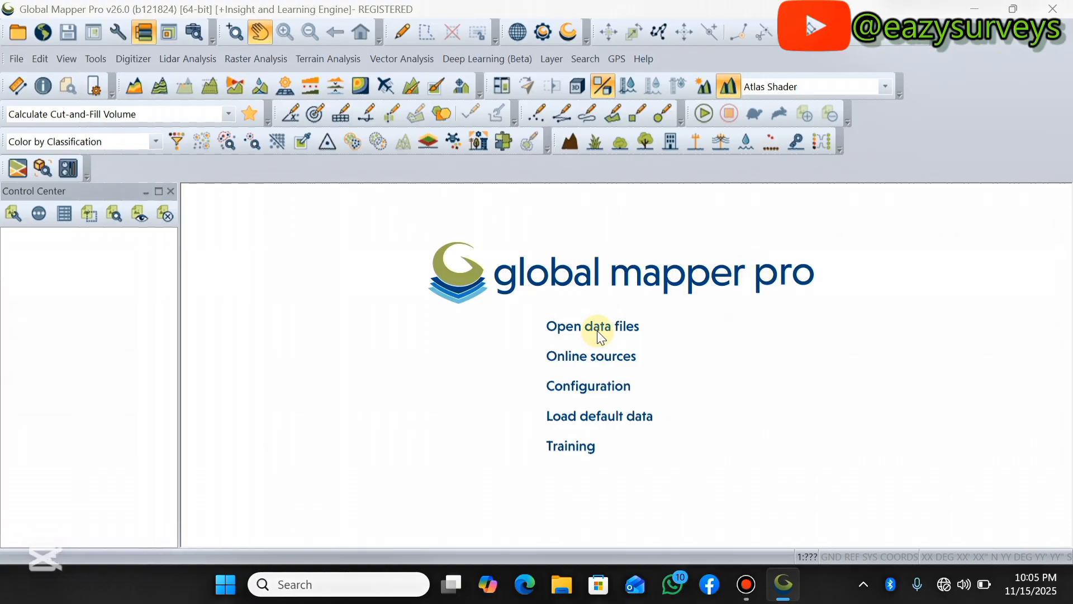
pyautogui.click(50, 180)
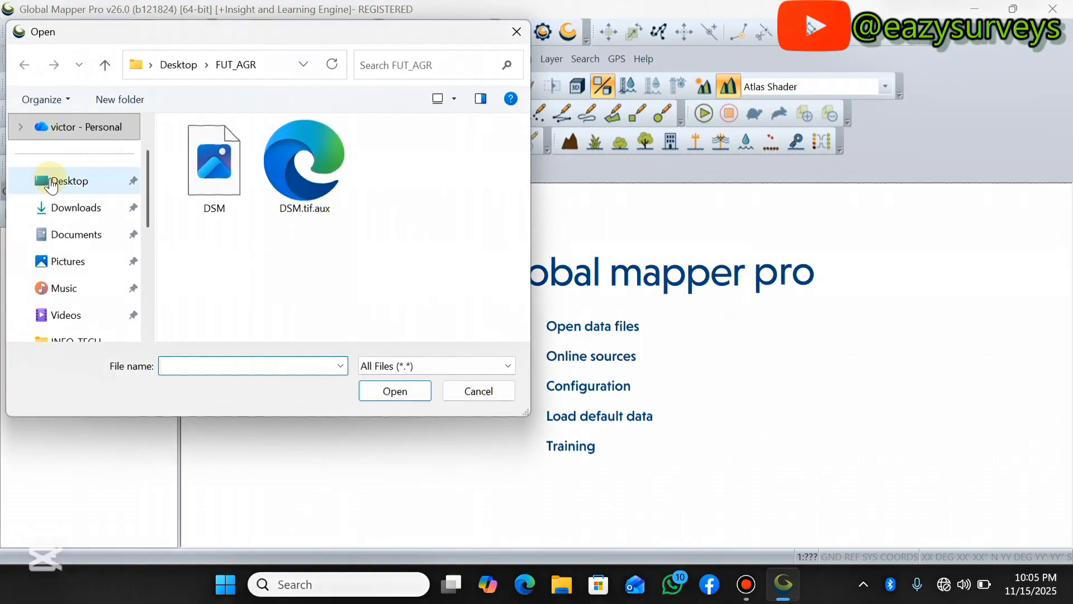
pyautogui.doubleClick(227, 205)
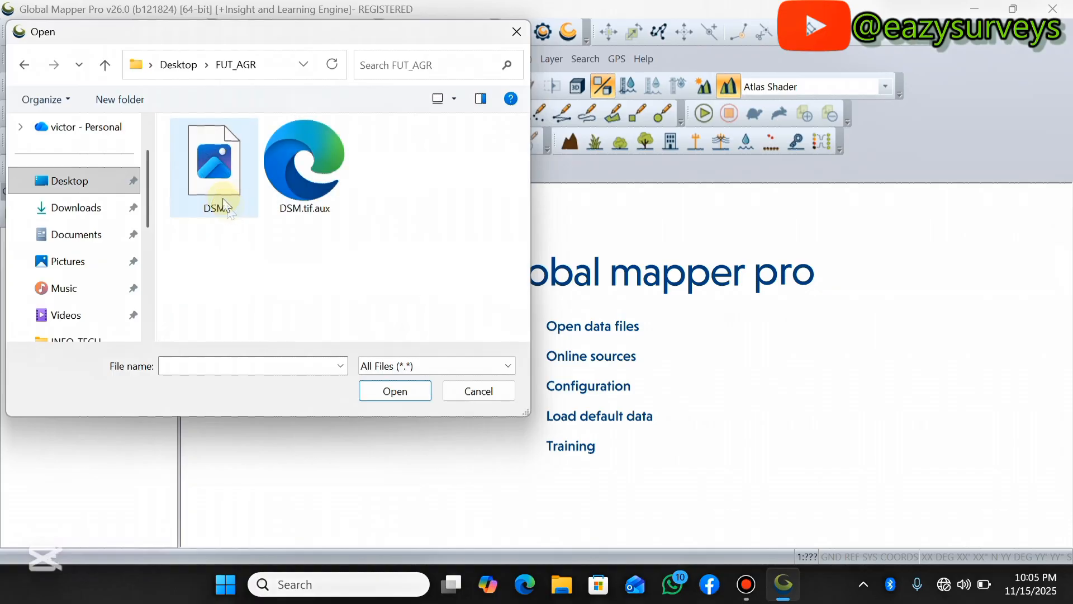
pyautogui.click(220, 164)
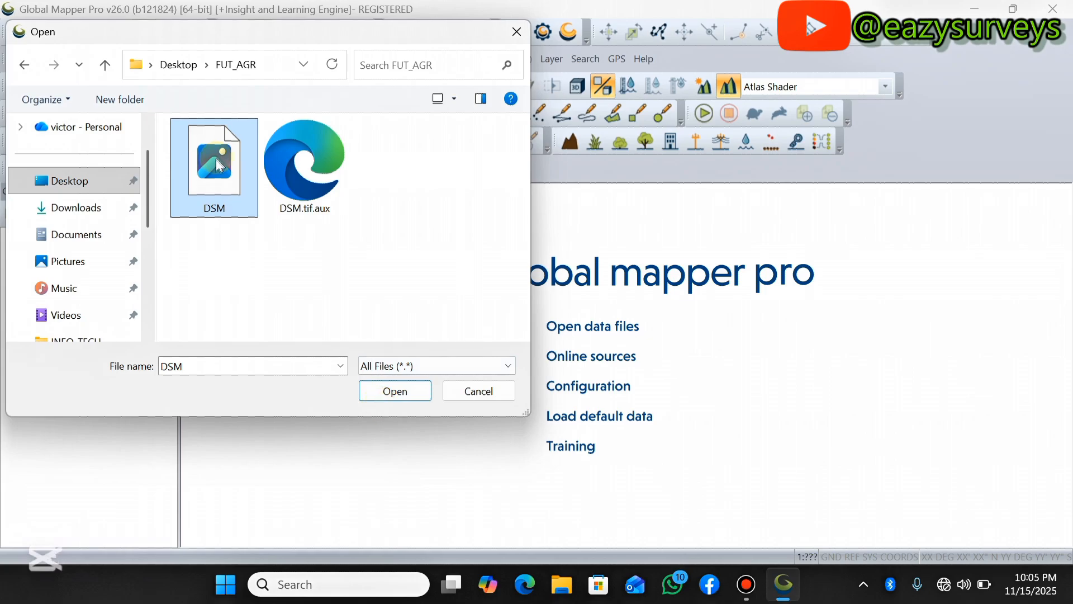
pyautogui.click(422, 393)
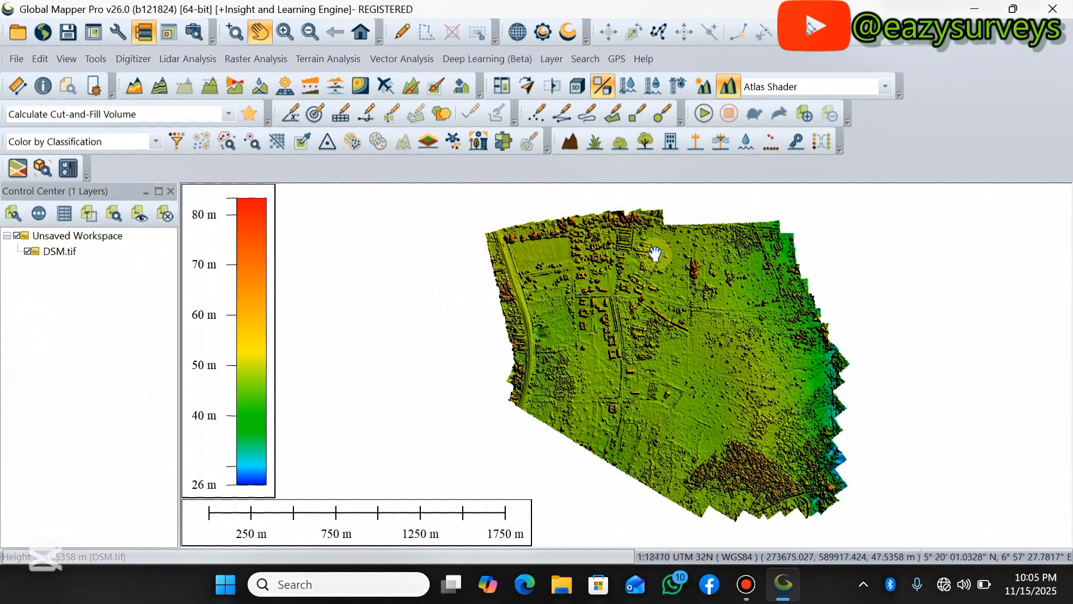
# - Examine the buildings, roads and vegetation across the loaded DSM
pyautogui.scroll(1, 655, 253)
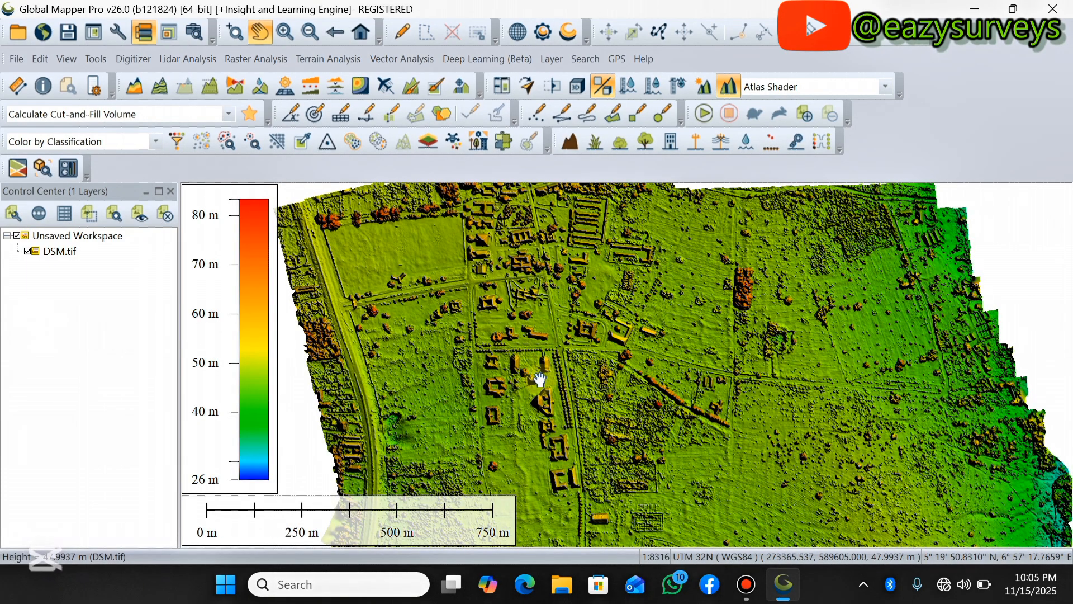
pyautogui.scroll(1, 536, 351)
pyautogui.moveTo(537, 351); pyautogui.dragTo(491, 267)
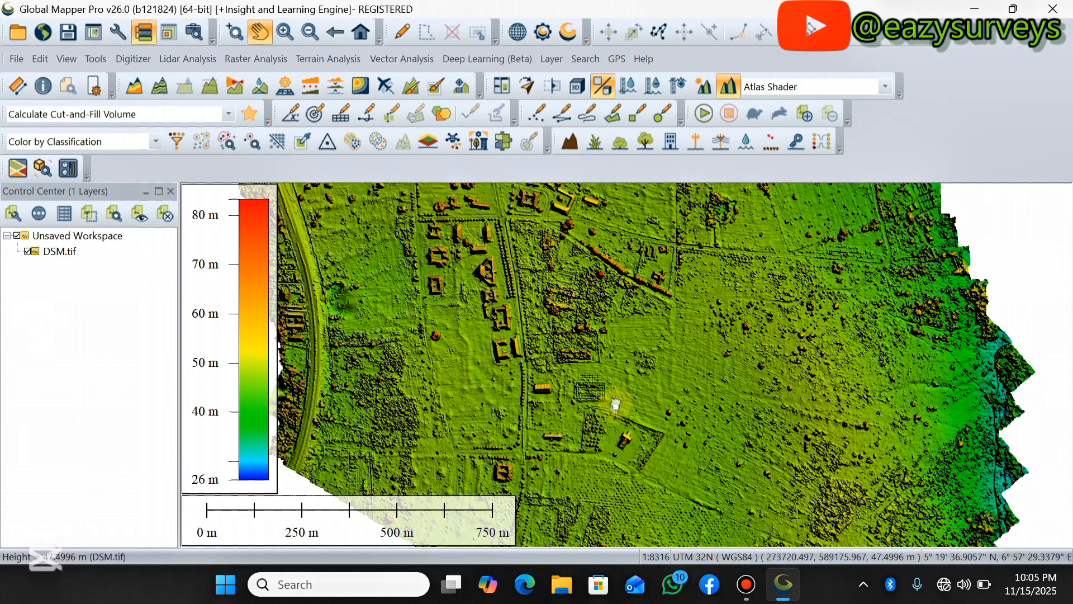
pyautogui.moveTo(613, 407); pyautogui.dragTo(607, 308)
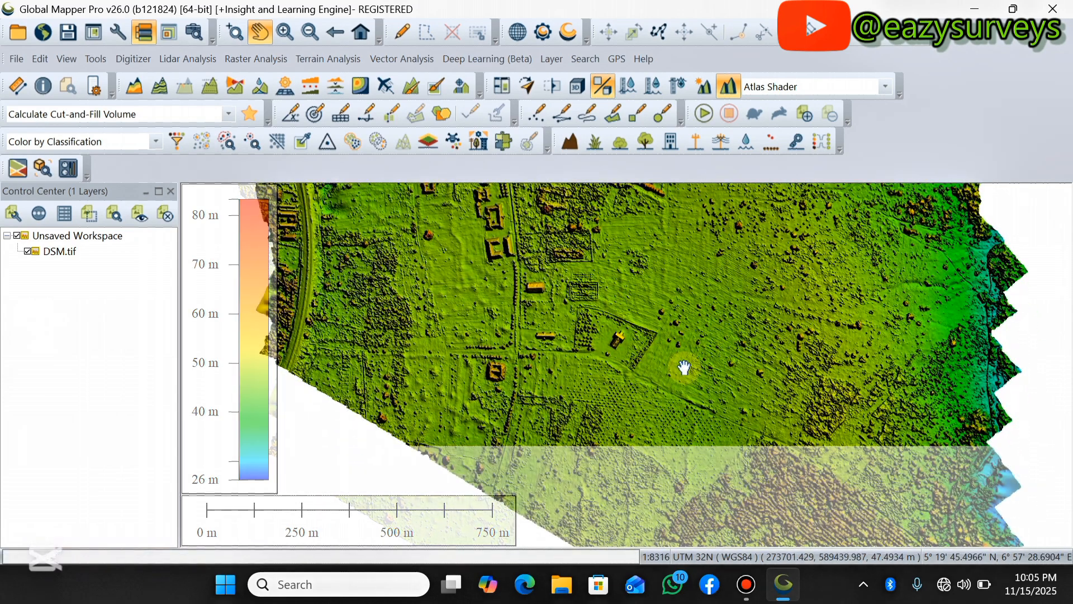
pyautogui.moveTo(706, 371); pyautogui.dragTo(581, 333)
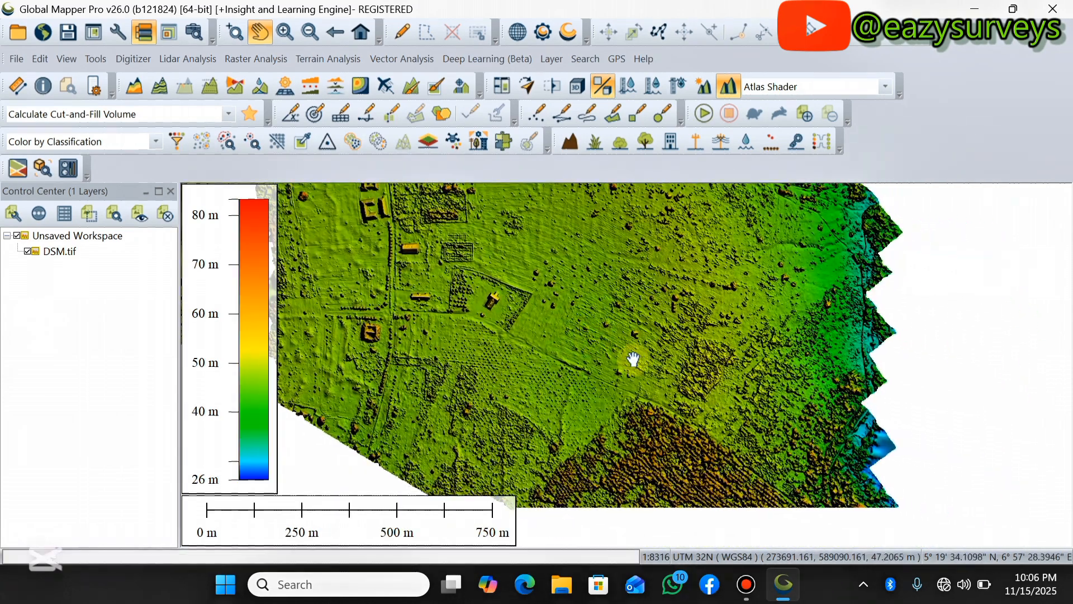
pyautogui.moveTo(688, 416); pyautogui.dragTo(744, 526)
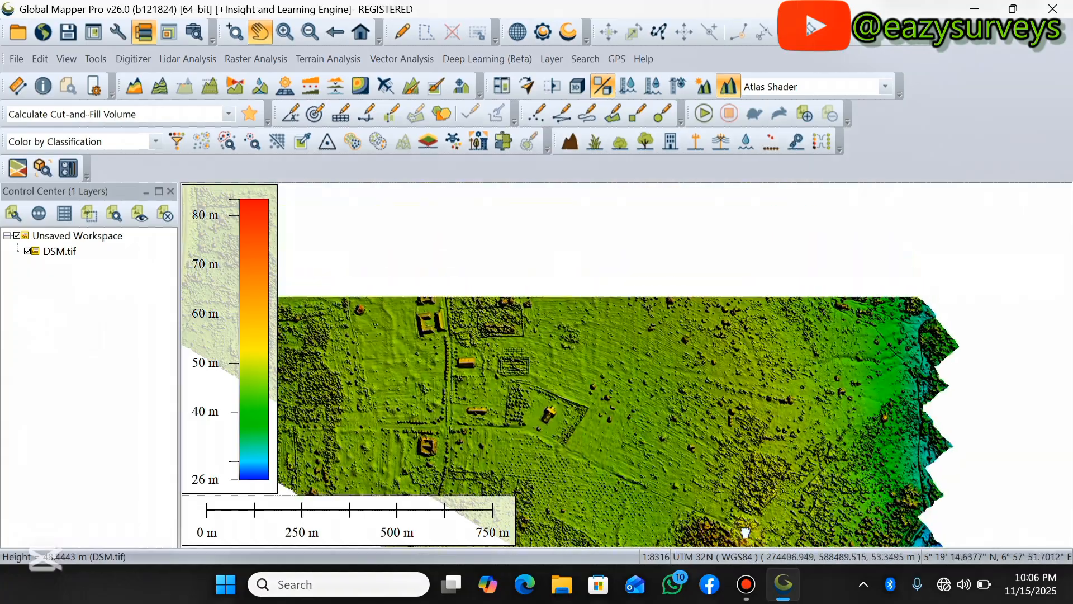
pyautogui.moveTo(672, 378); pyautogui.dragTo(719, 390)
pyautogui.scroll(-1, 720, 391)
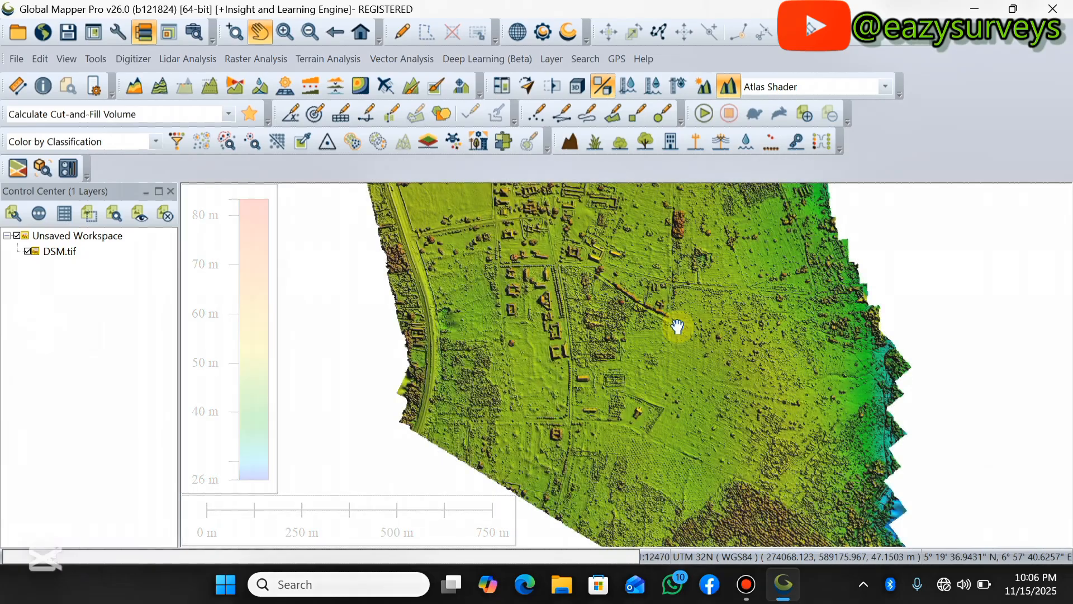
# - Start exporting the DSM.tif layer to a new file in the Lidar LAS File format and bring up its export options
pyautogui.click(62, 251)
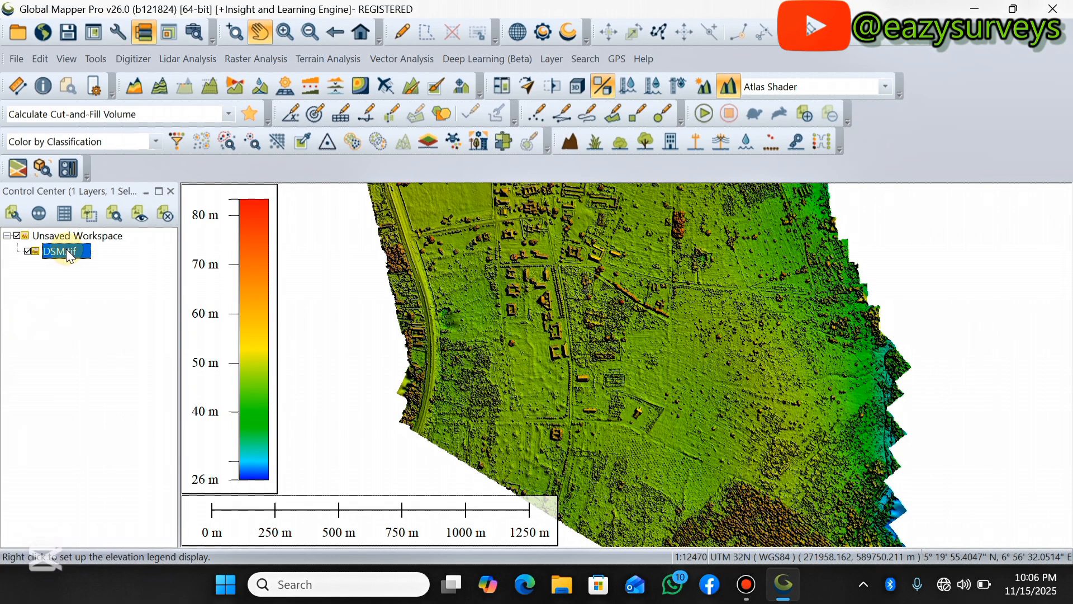
pyautogui.rightClick(67, 249)
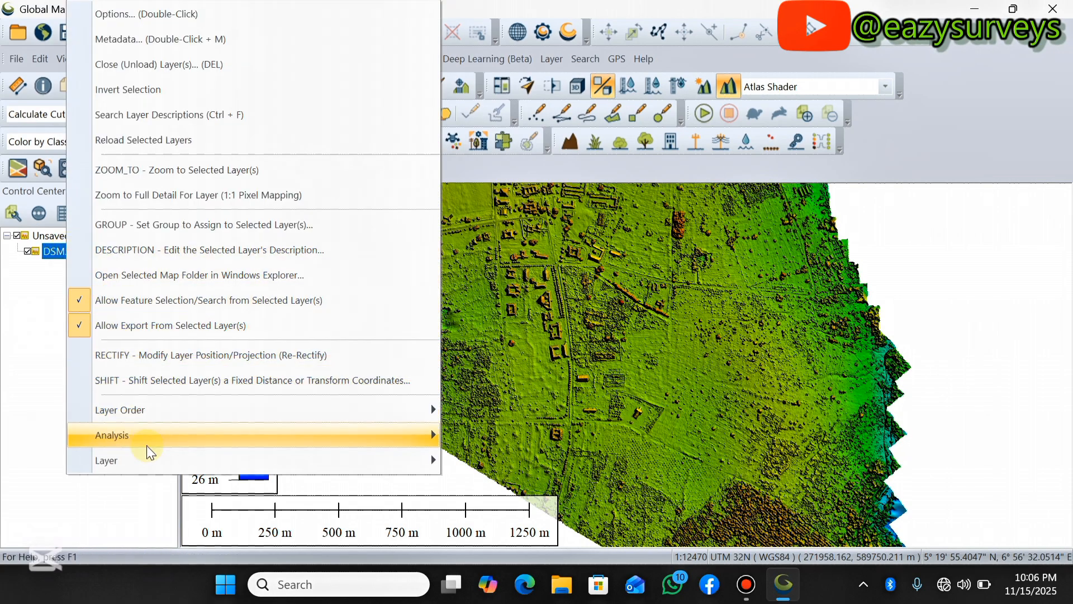
pyautogui.moveTo(148, 462)
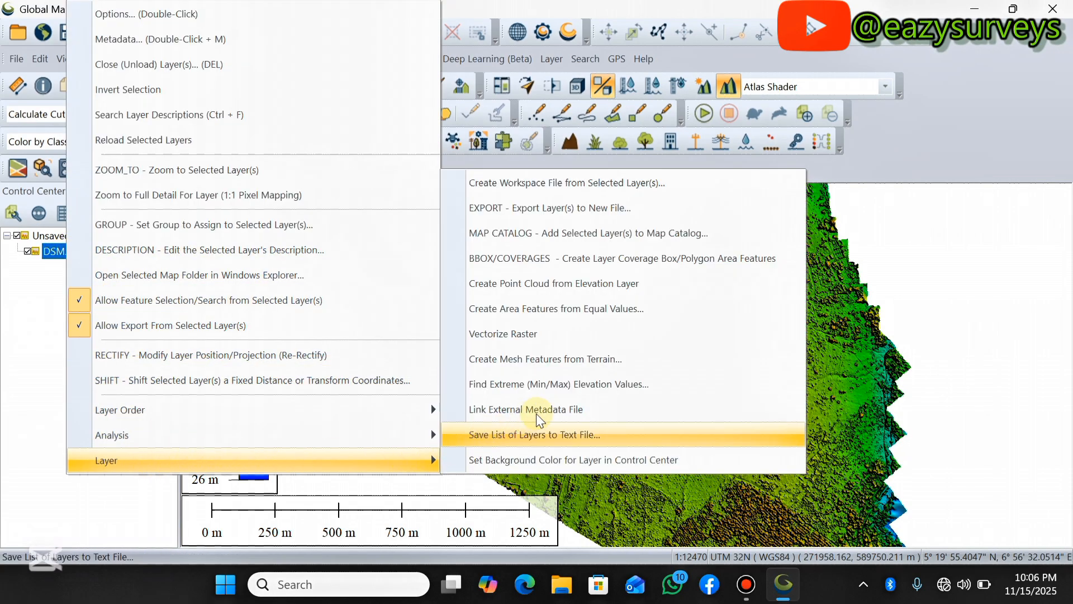
pyautogui.click(576, 209)
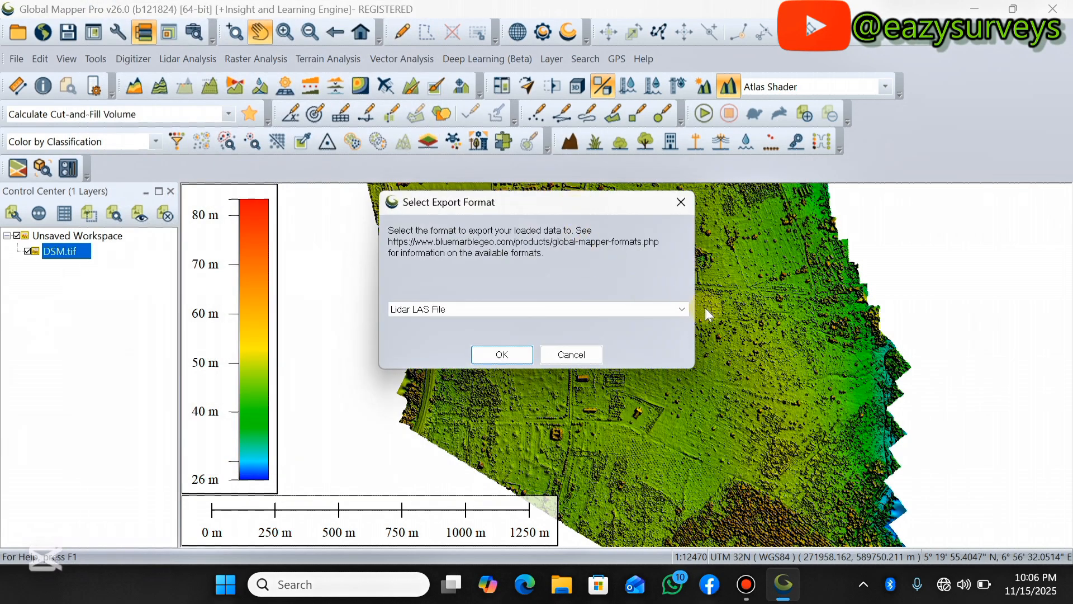
pyautogui.click(682, 309)
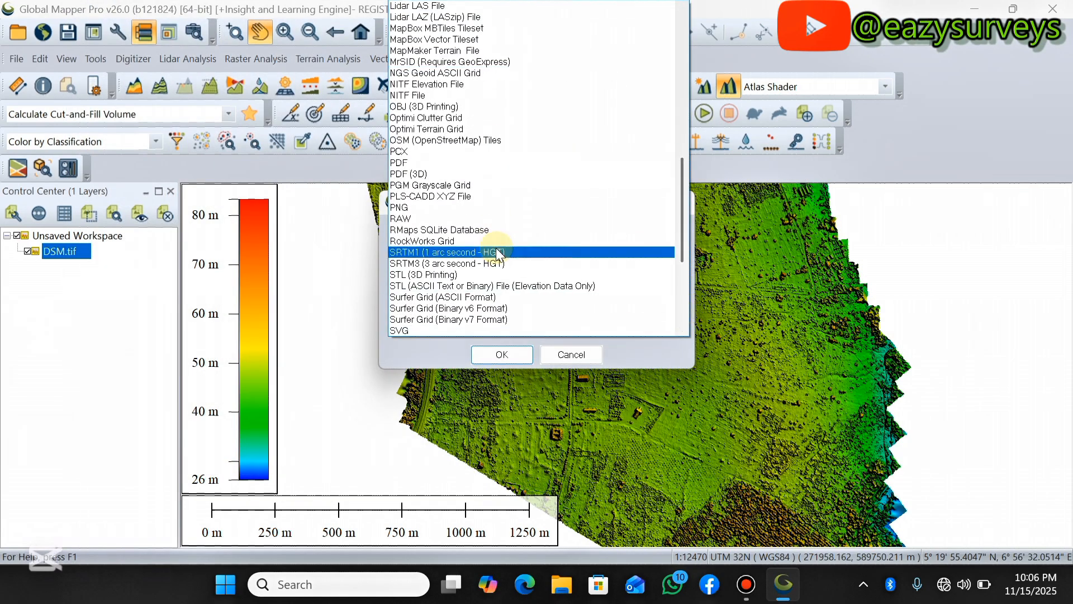
pyautogui.scroll(-1, 496, 247)
pyautogui.scroll(8, 494, 227)
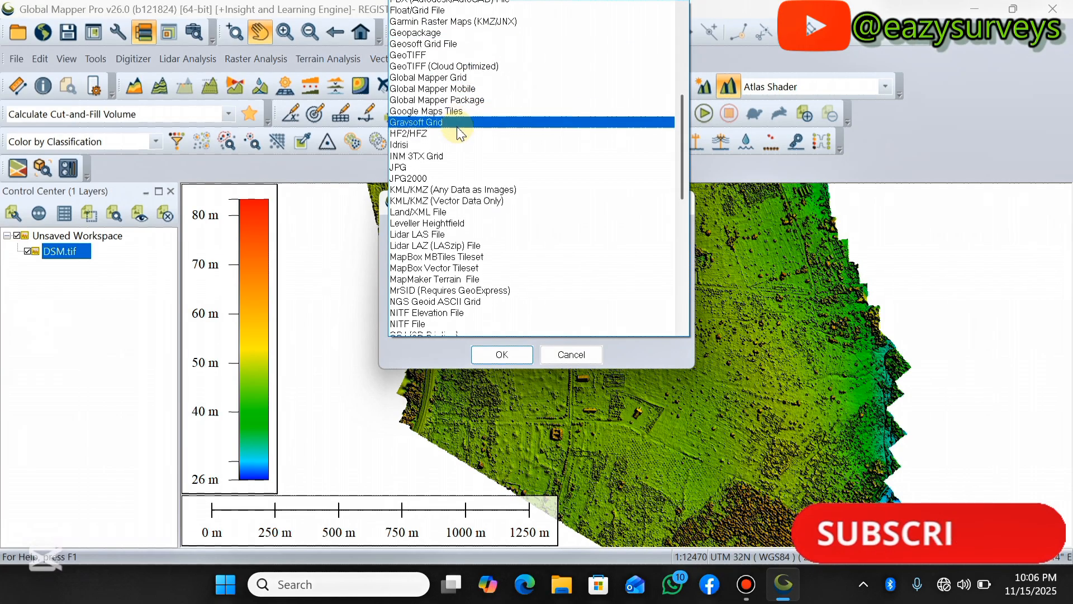
pyautogui.scroll(-1, 458, 131)
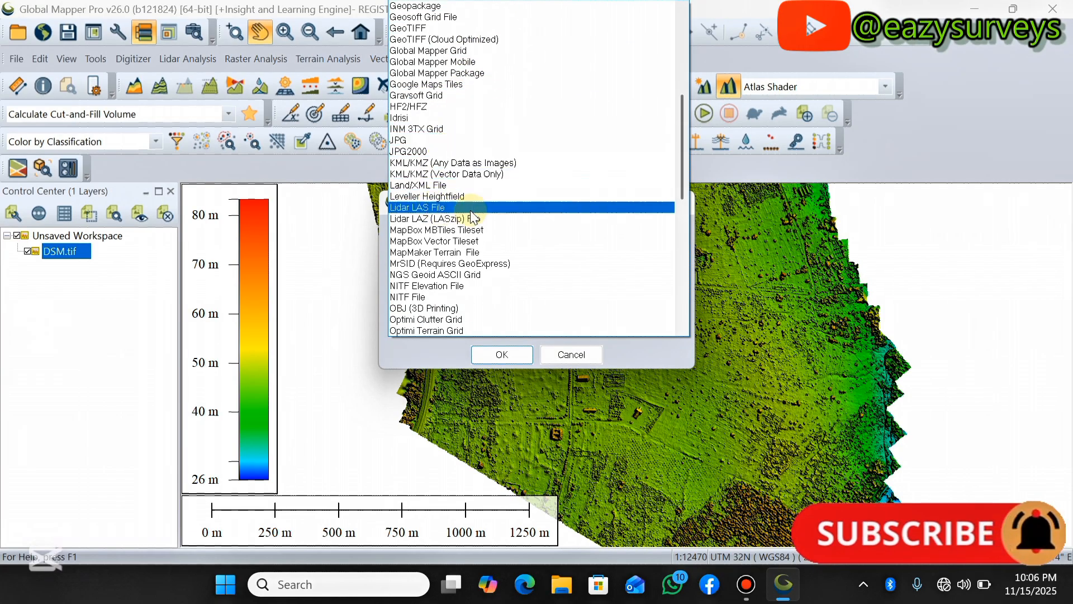
pyautogui.click(437, 208)
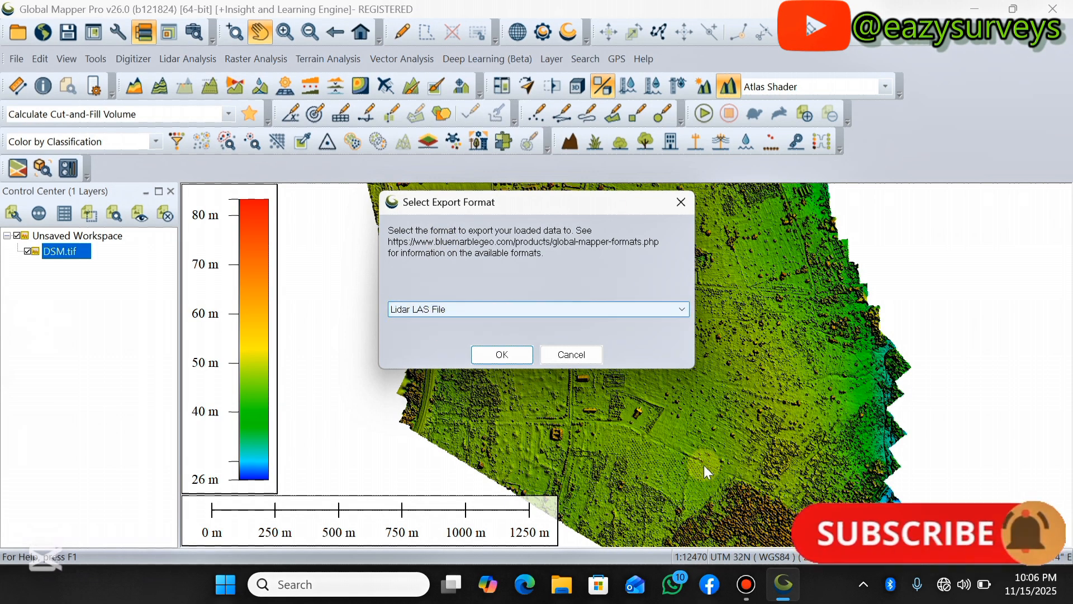
pyautogui.click(509, 350)
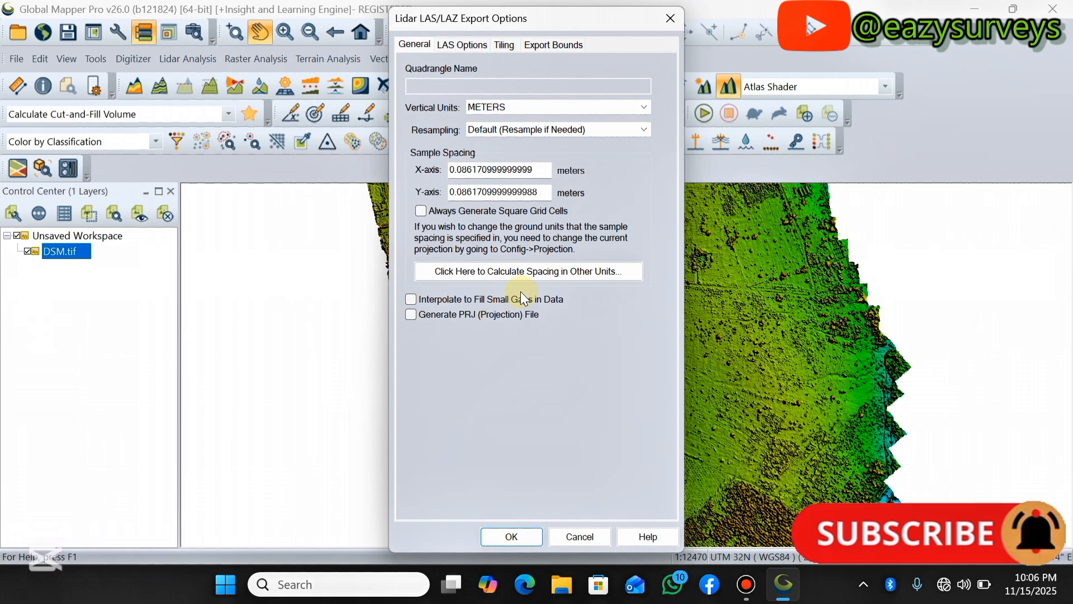
# - In the LAS options, enable saving a color value for each point from points or raster layers
pyautogui.click(457, 44)
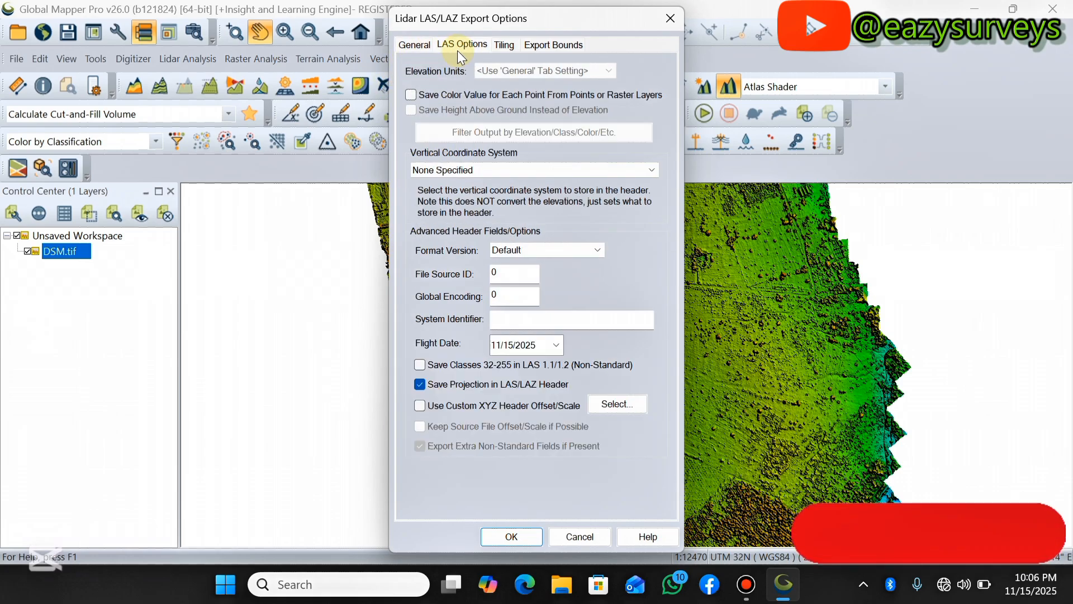
pyautogui.click(410, 94)
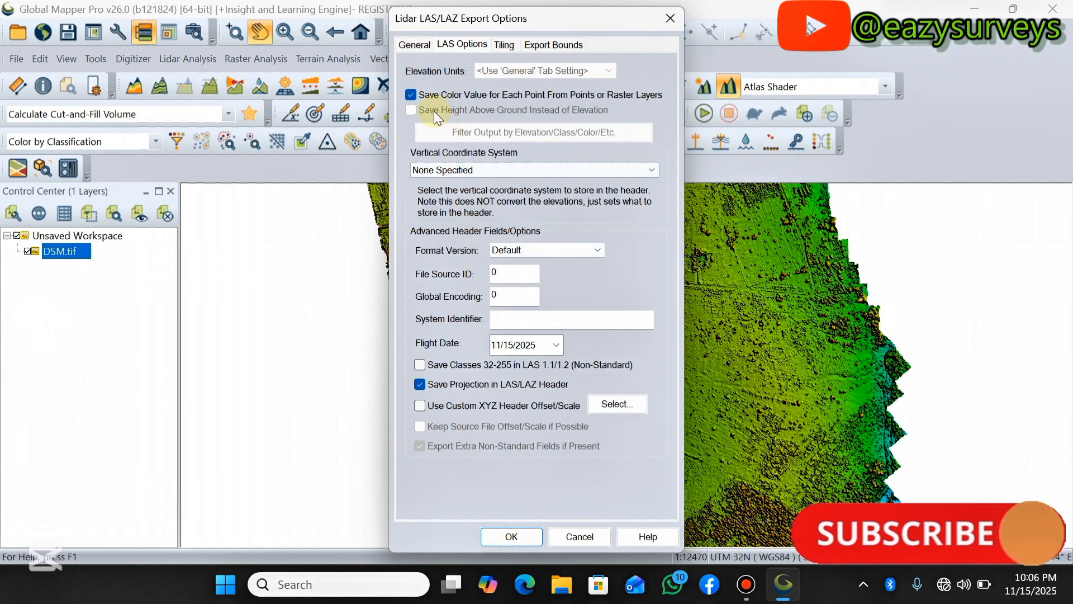
pyautogui.click(417, 97)
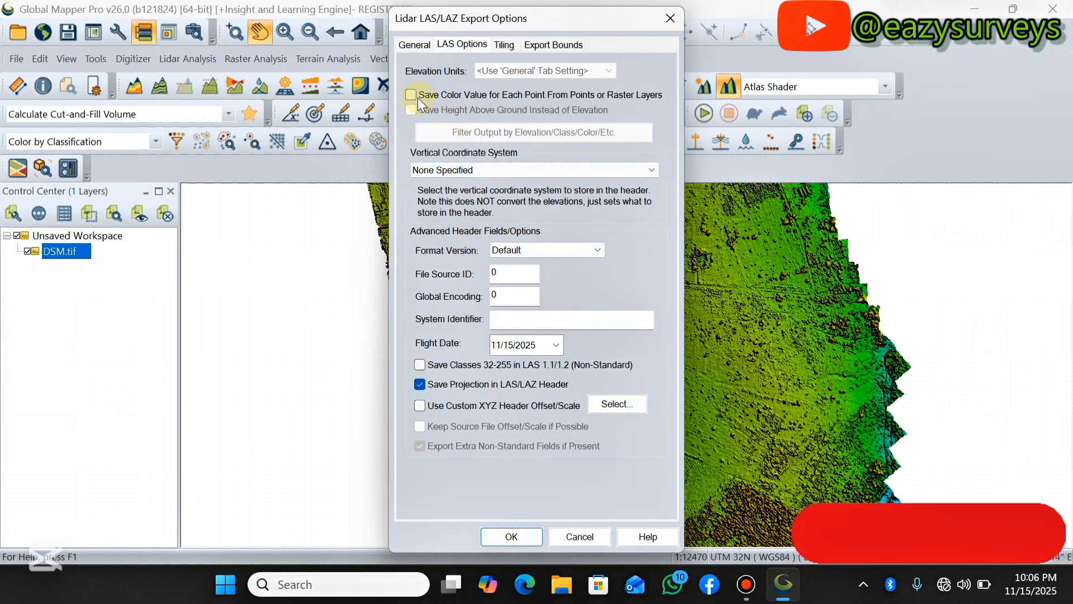
pyautogui.click(411, 94)
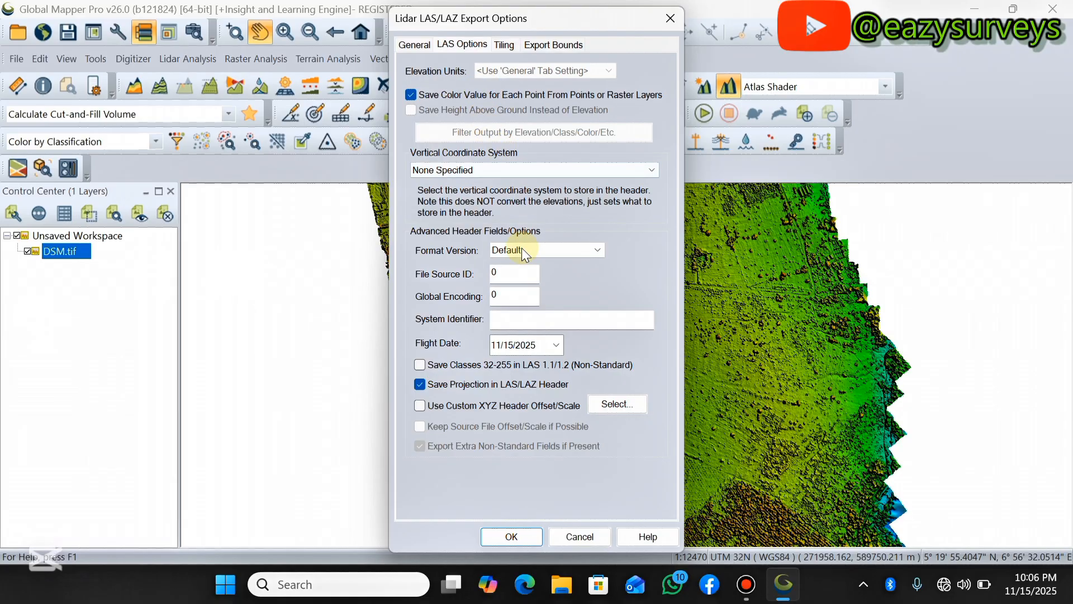
# - Check the tiling, export bounds and general sample spacing settings, and accept the LAS export options
pyautogui.click(503, 44)
pyautogui.click(459, 43)
pyautogui.click(502, 46)
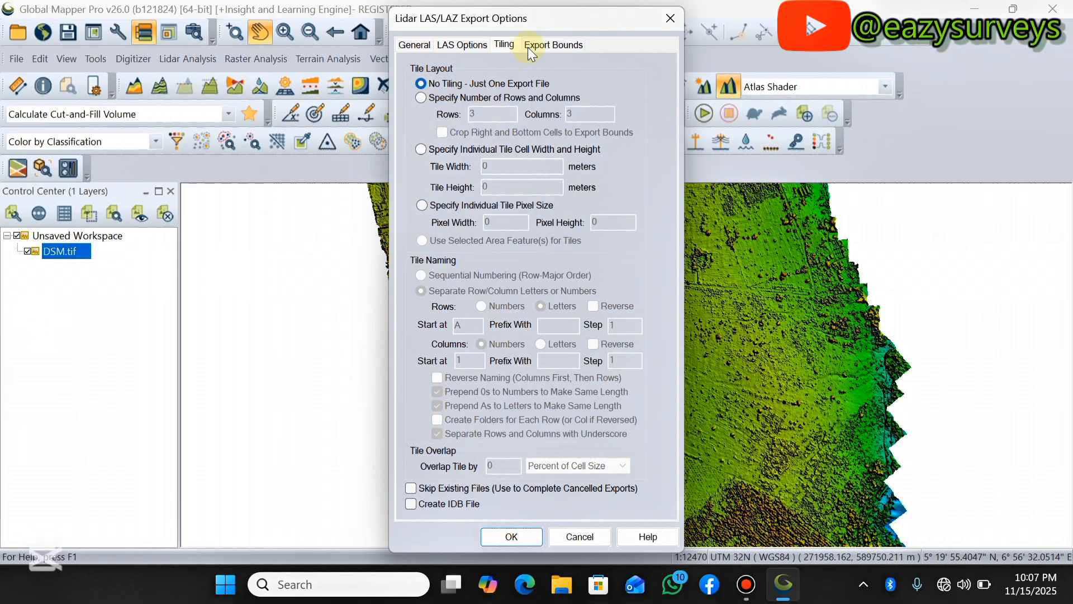
pyautogui.click(559, 45)
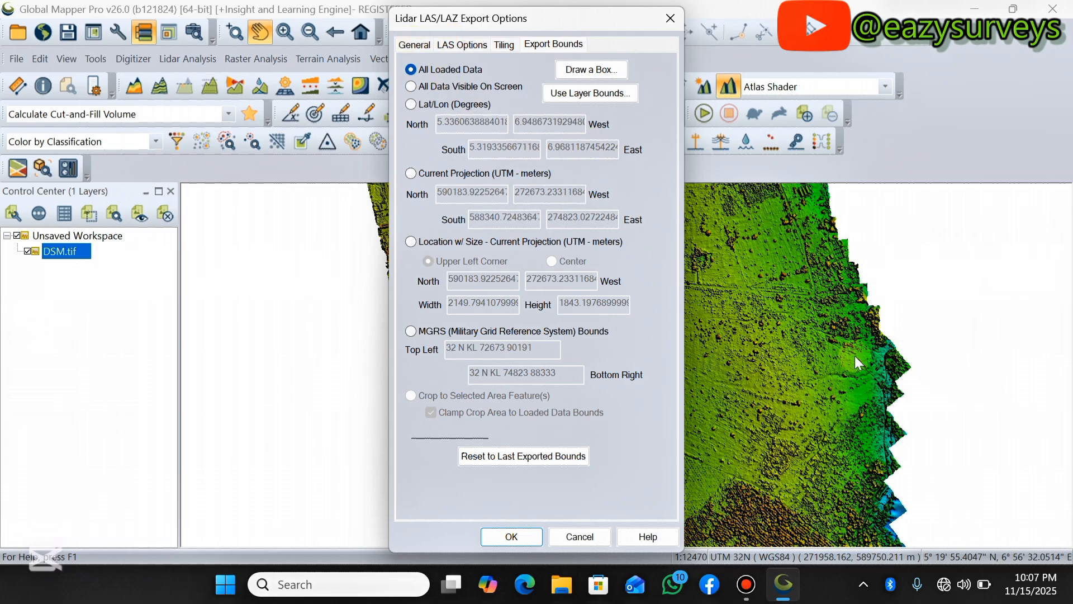
pyautogui.click(417, 45)
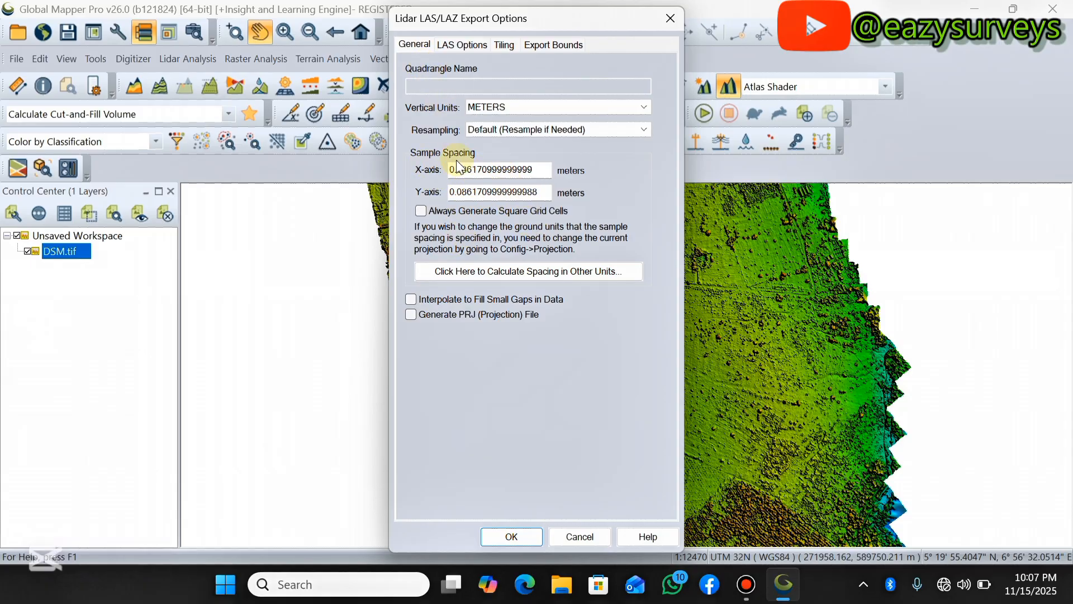
pyautogui.click(513, 537)
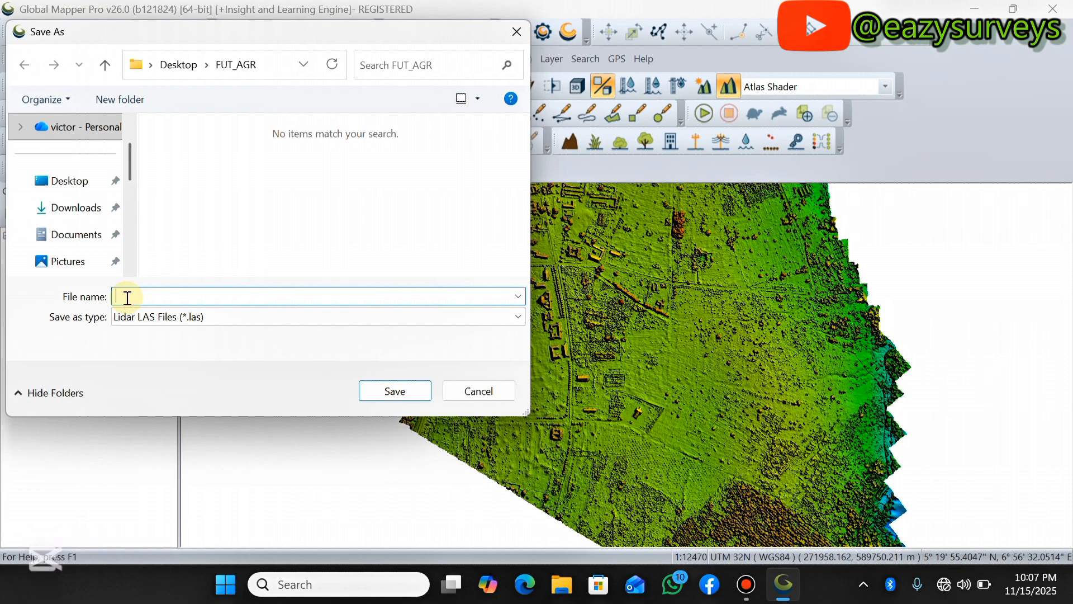
# - Save the export as a Lidar LAS file named P_CLOUD in the FUT_AGR folder
pyautogui.write('P_CLOUD')
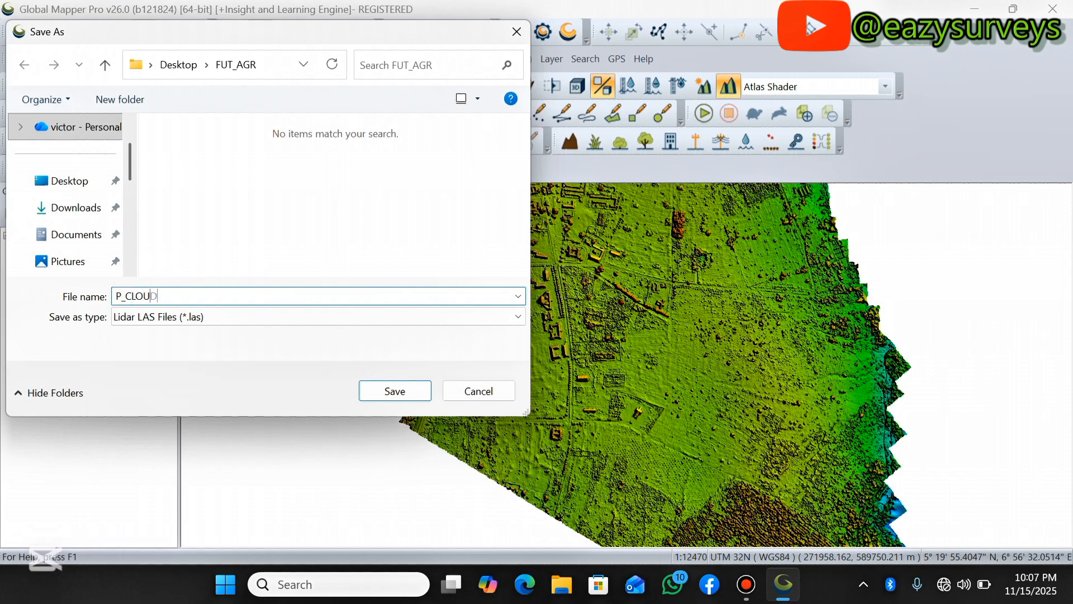
pyautogui.click(170, 322)
pyautogui.click(395, 386)
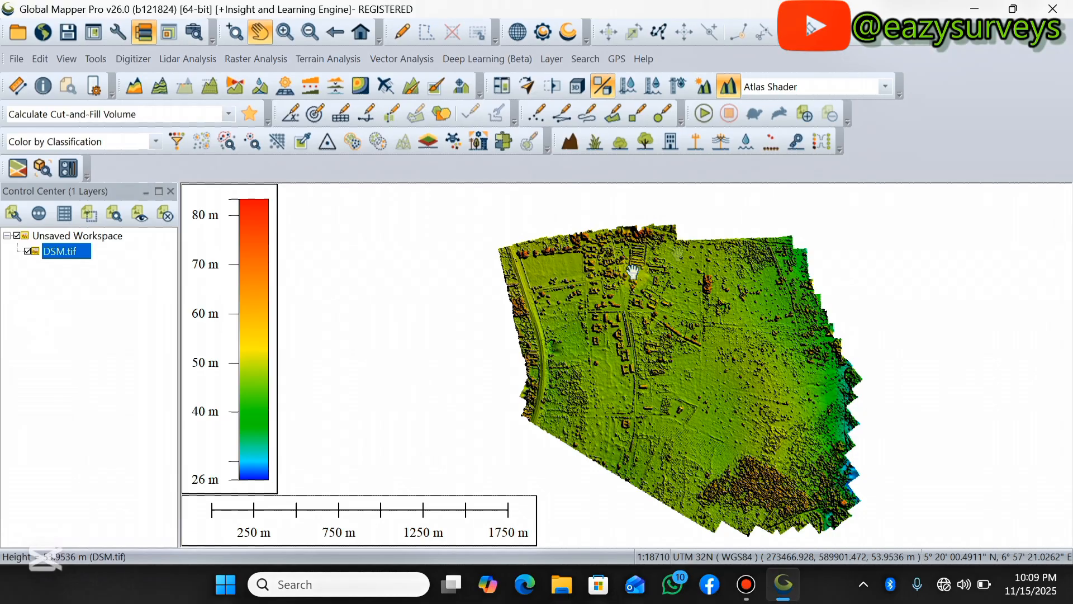
# - Close Global Mapper and launch Autodesk ReCap 360
pyautogui.click(1063, 6)
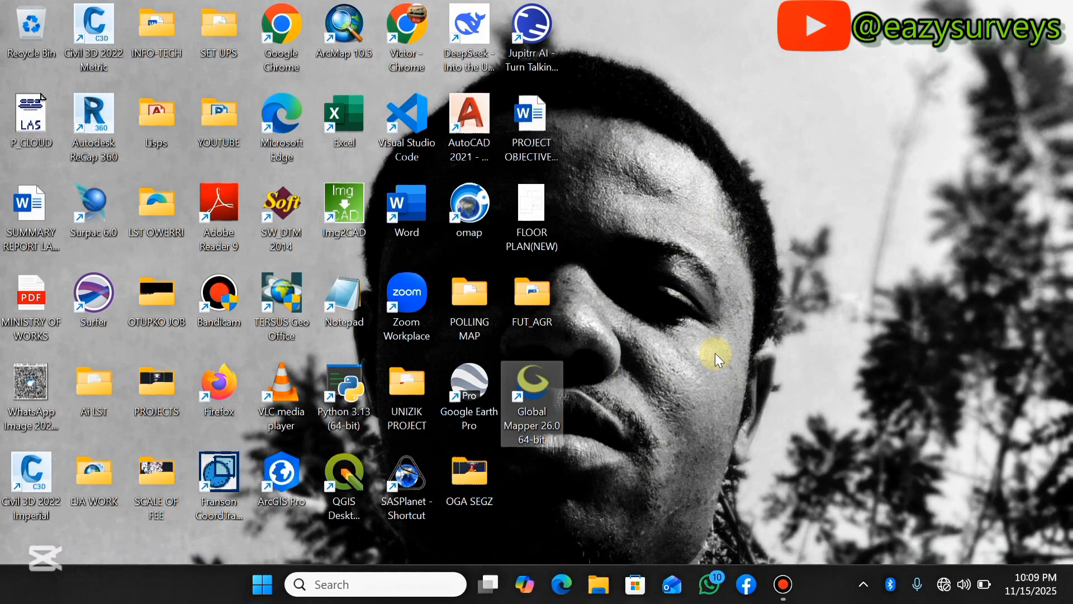
pyautogui.click(90, 112)
pyautogui.click(671, 186)
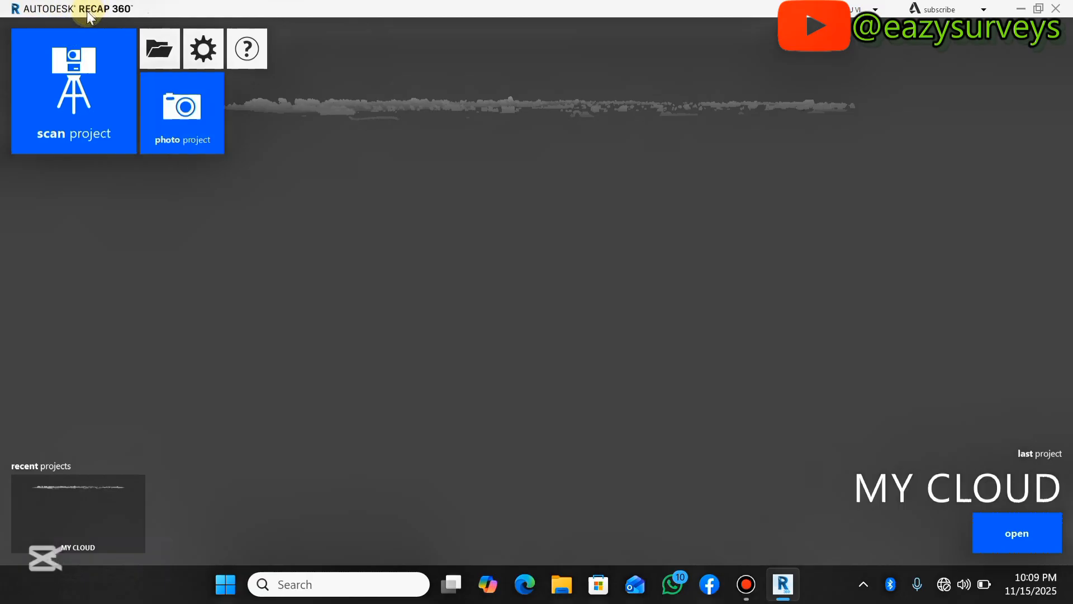
# - Create a new scan project named POIN CLOUD, keeping the Desktop\YOUTUBE folder as its save location
pyautogui.click(81, 96)
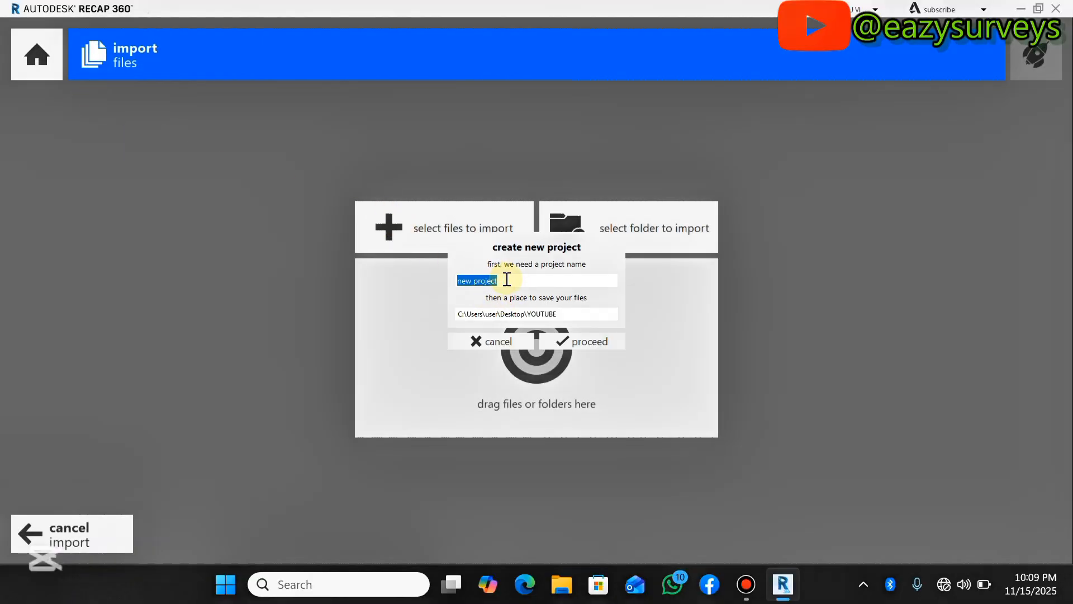
pyautogui.write('POIN CLOUD')
pyautogui.click(543, 316)
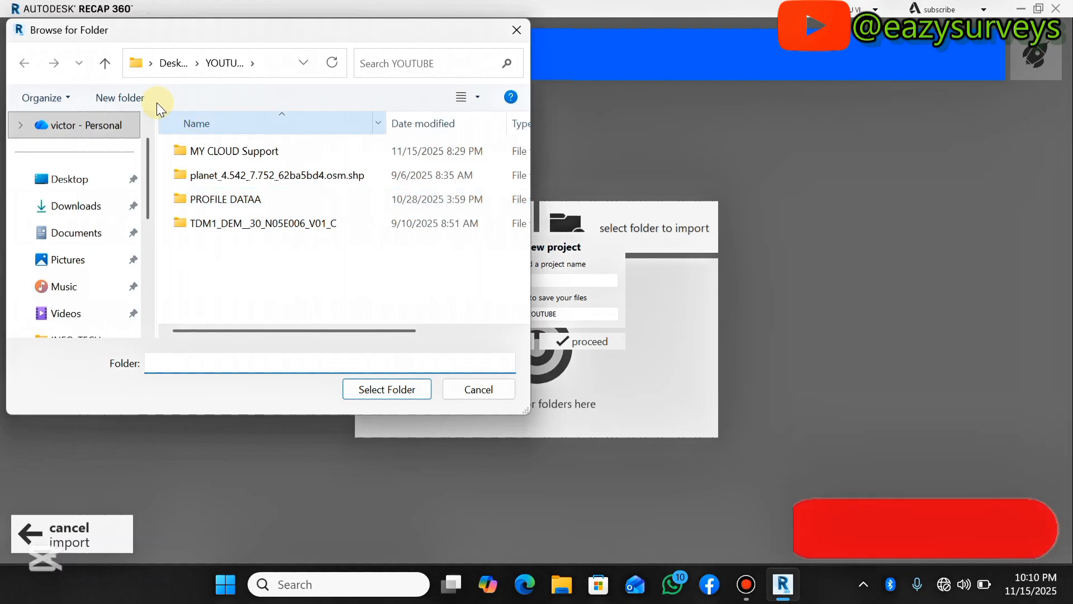
pyautogui.click(516, 24)
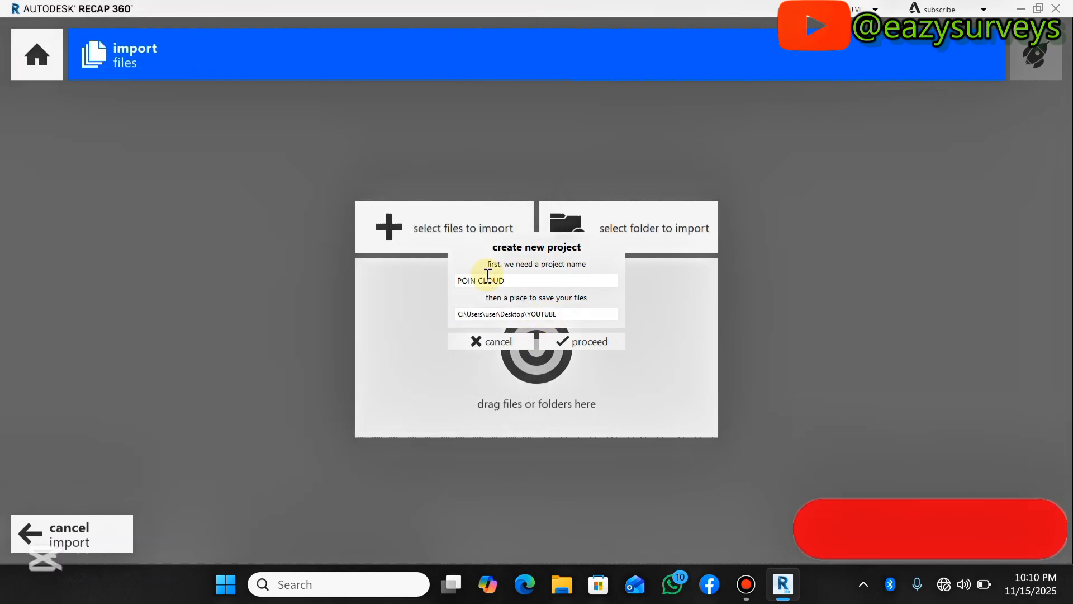
pyautogui.click(570, 339)
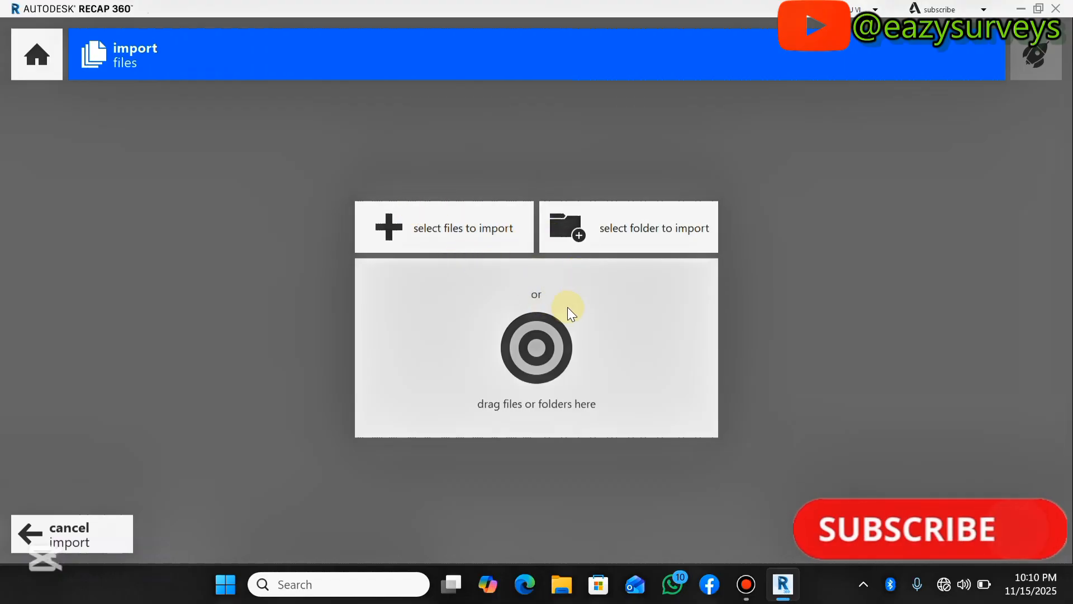
# - Import the P_CLOUD LAS file from the FUT_AGR folder into the project and index the scan
pyautogui.click(472, 233)
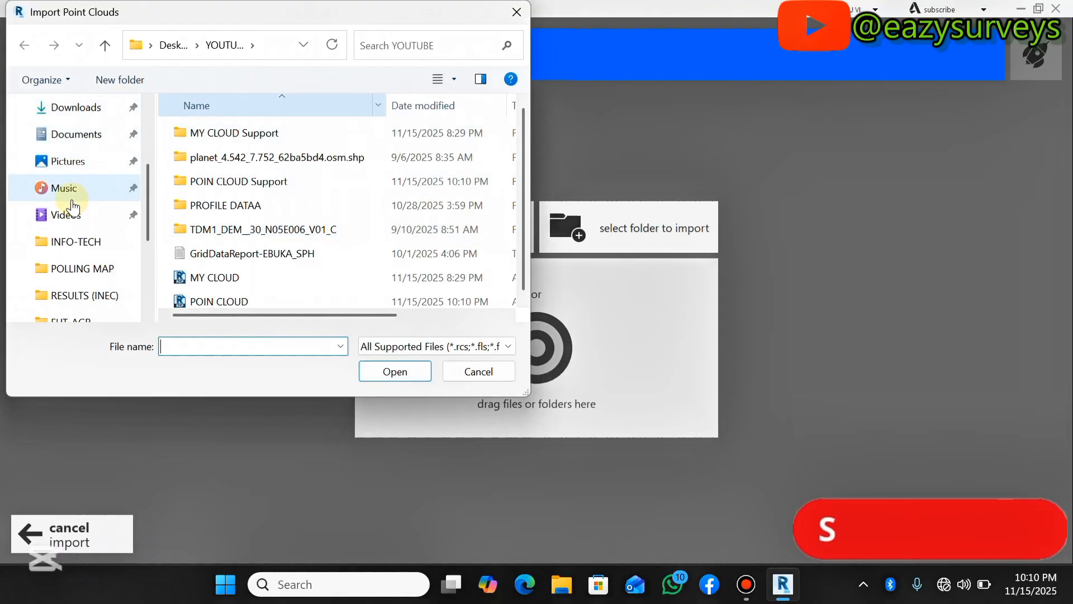
pyautogui.scroll(-1, 78, 201)
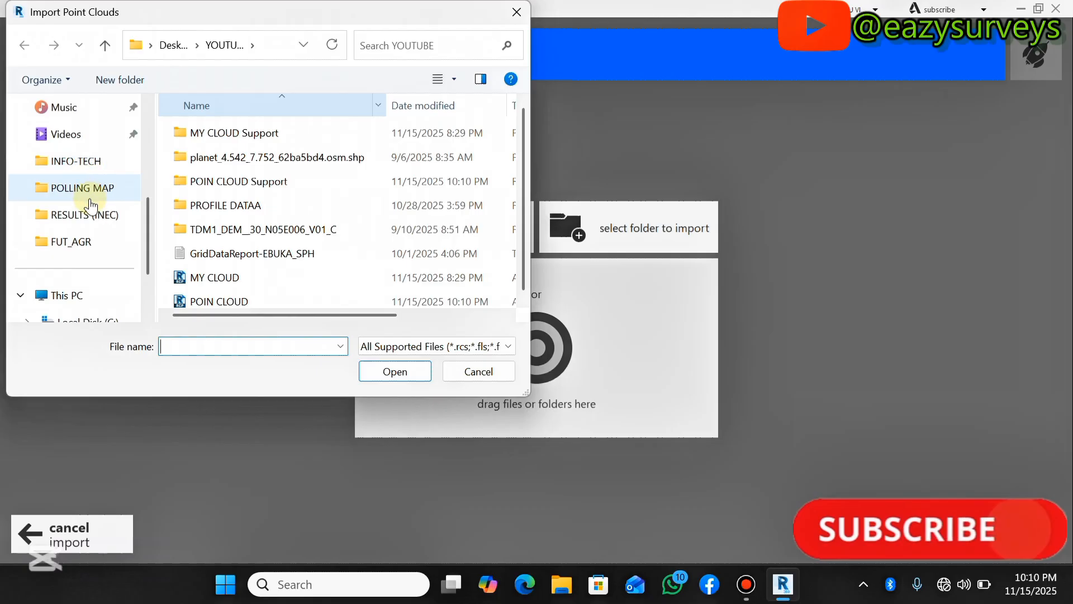
pyautogui.scroll(-1, 92, 214)
pyautogui.click(84, 167)
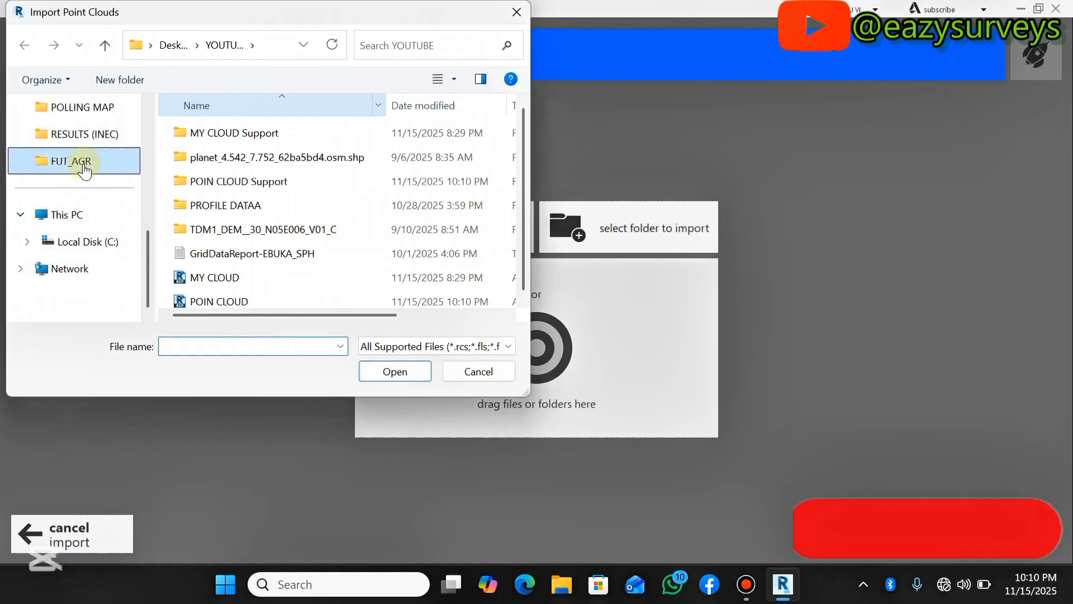
pyautogui.click(208, 150)
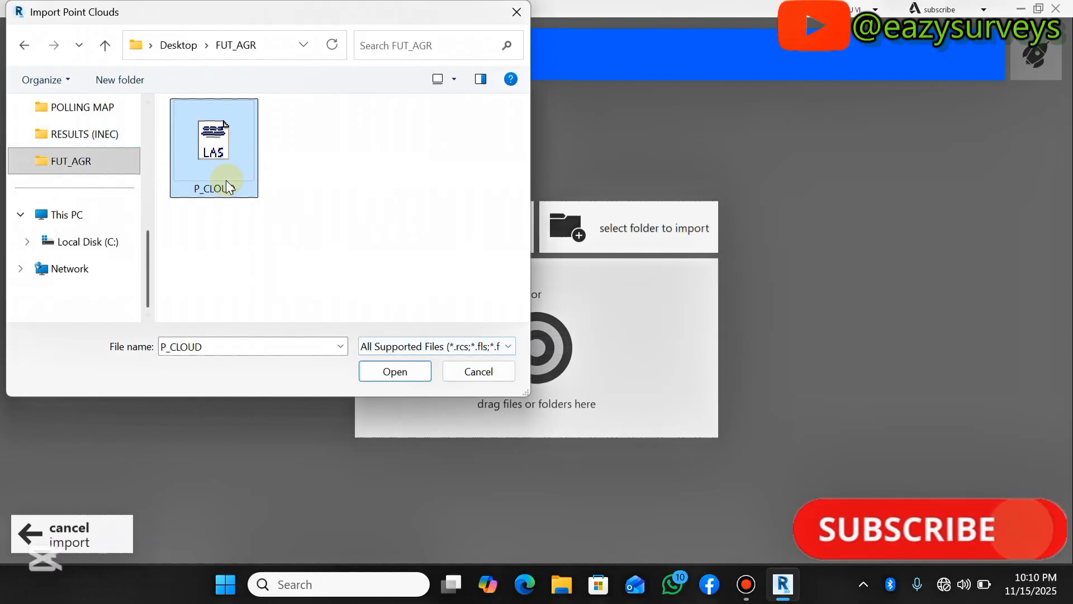
pyautogui.click(474, 347)
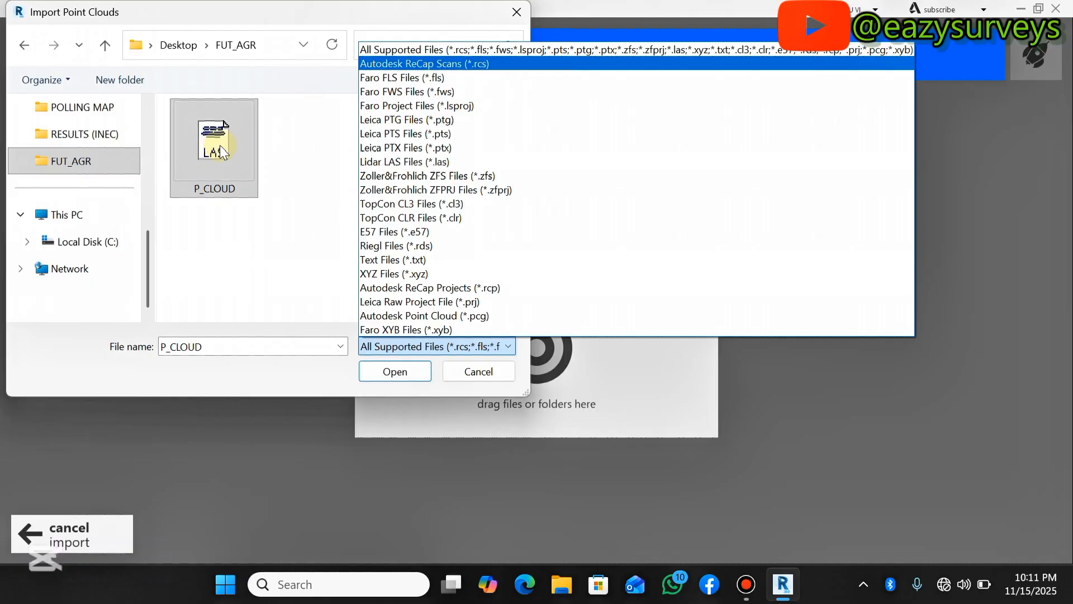
pyautogui.click(411, 48)
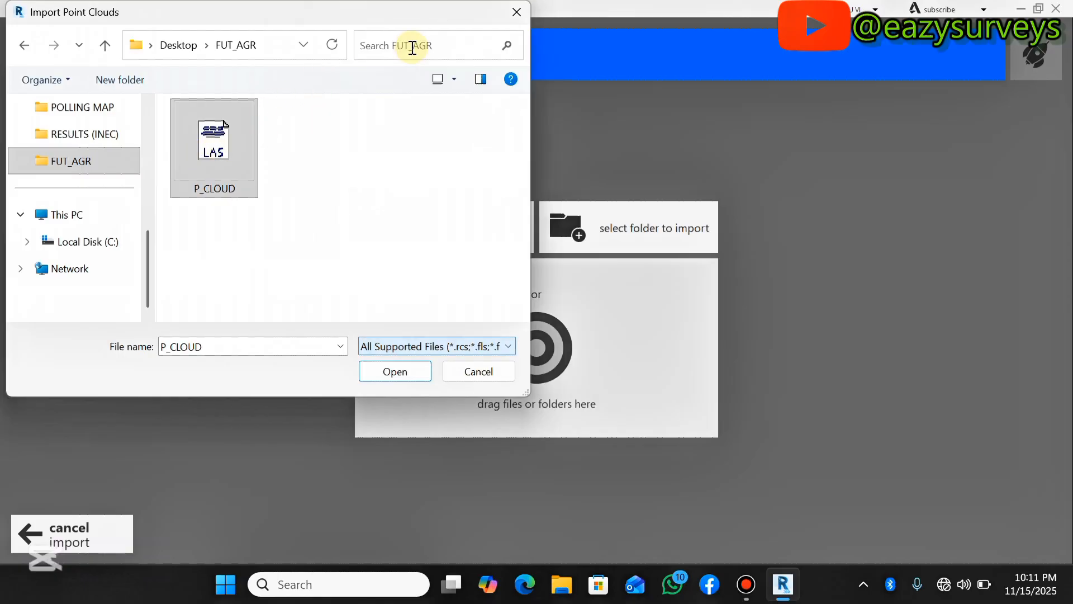
pyautogui.click(212, 136)
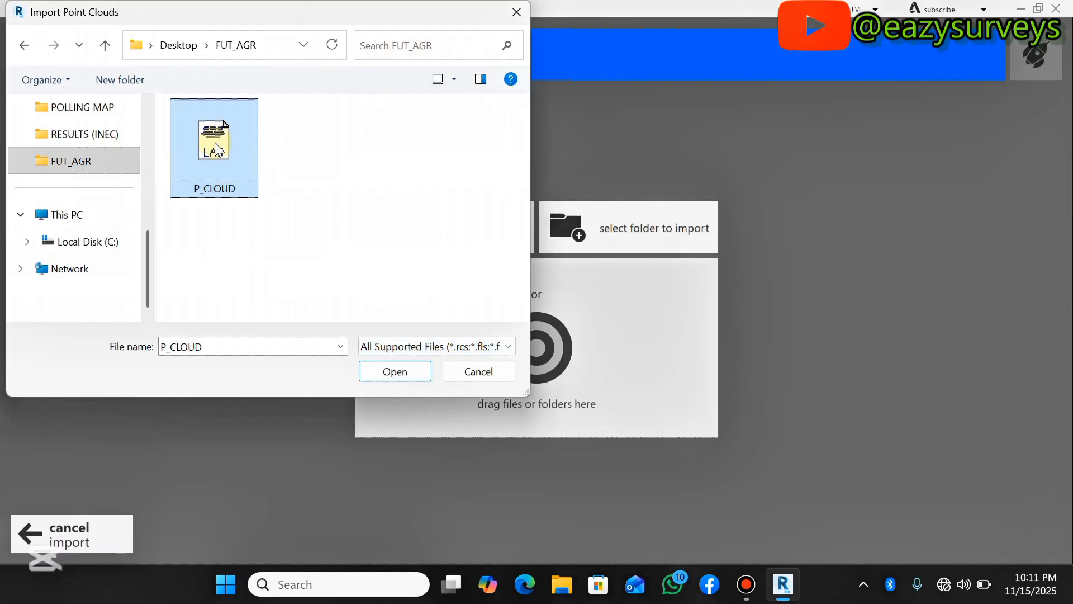
pyautogui.click(380, 371)
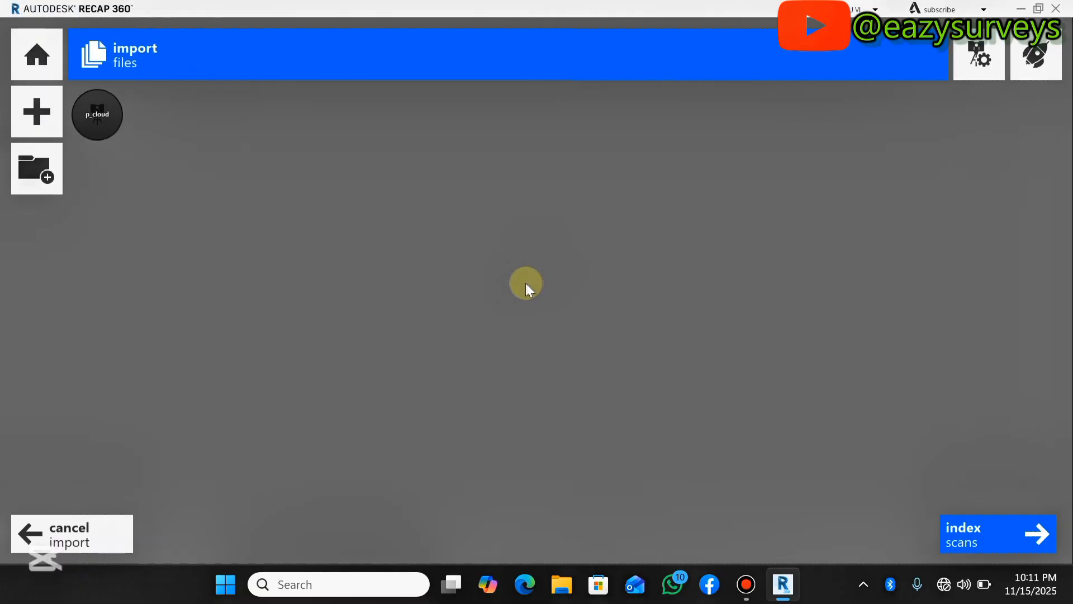
pyautogui.moveTo(97, 121)
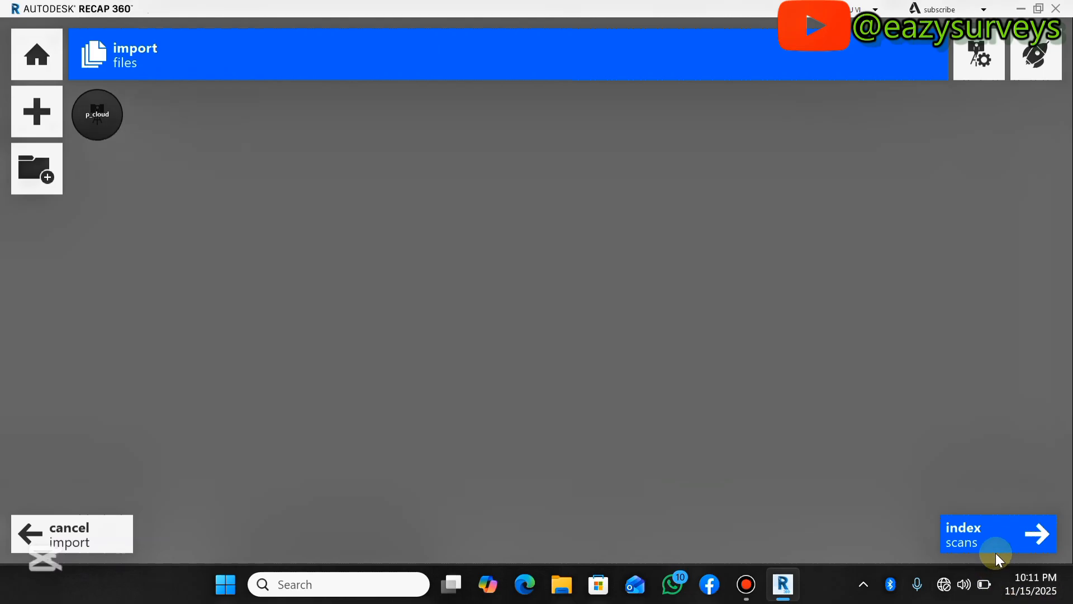
pyautogui.click(1003, 538)
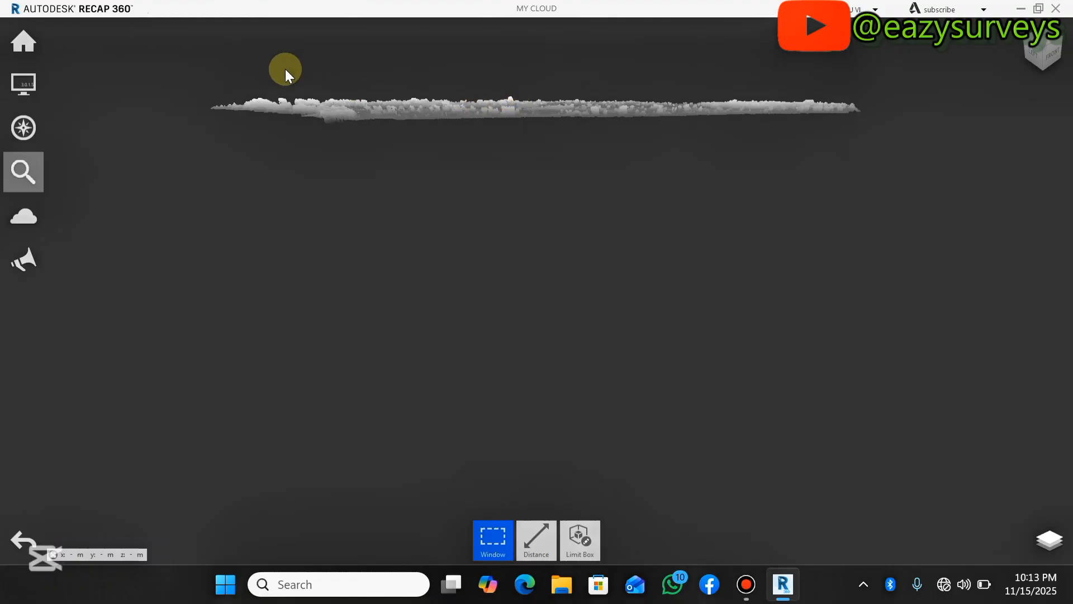
# - Orbit the point cloud into an oblique view and examine its buildings, road and vegetation up close
pyautogui.moveTo(36, 132)
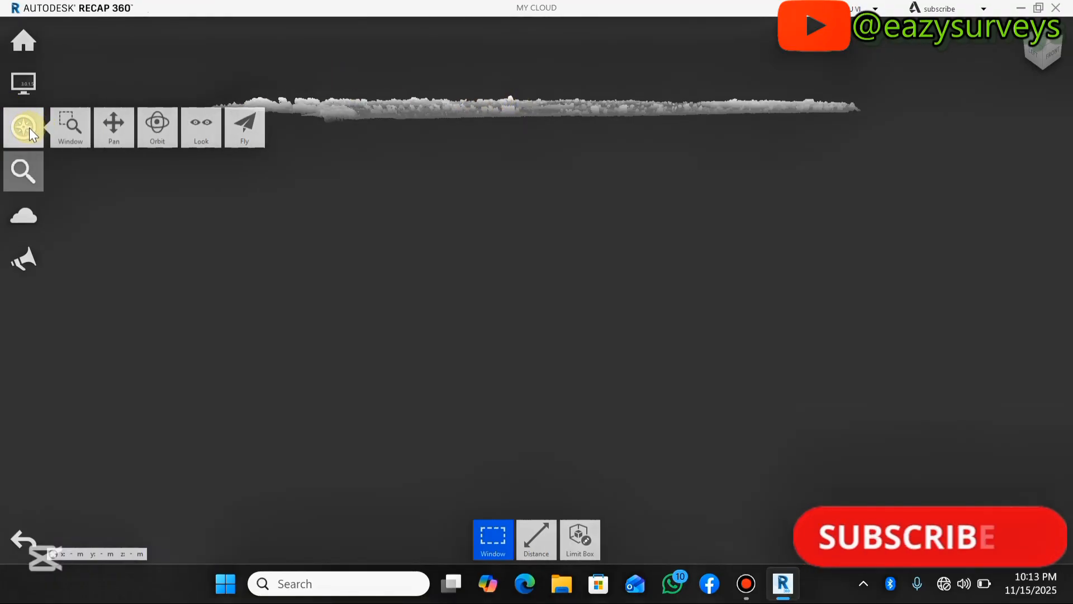
pyautogui.click(158, 123)
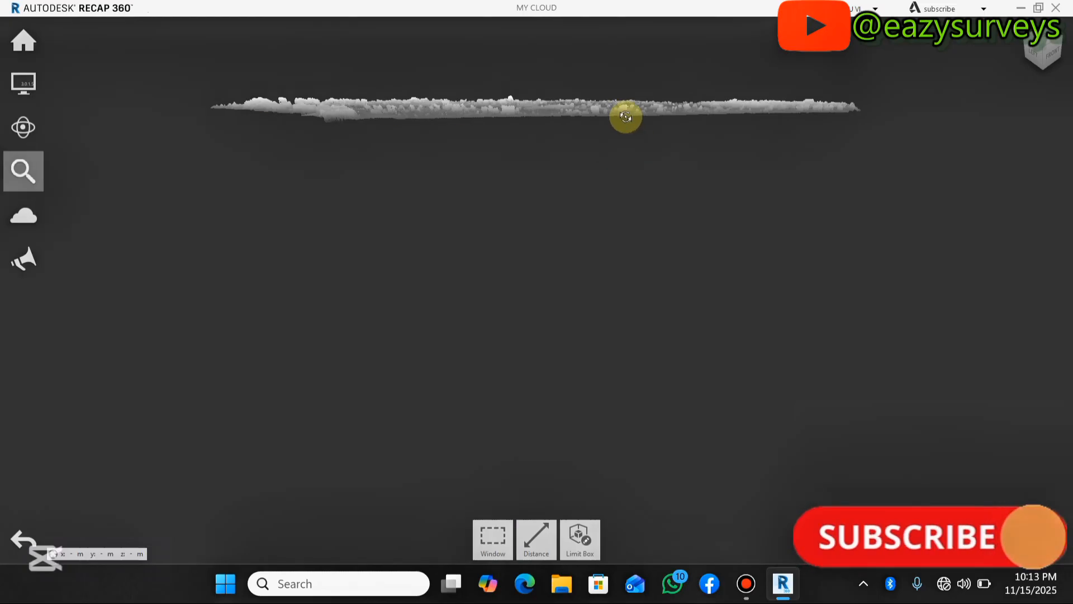
pyautogui.moveTo(625, 130); pyautogui.dragTo(632, 165)
pyautogui.scroll(-3, 627, 158)
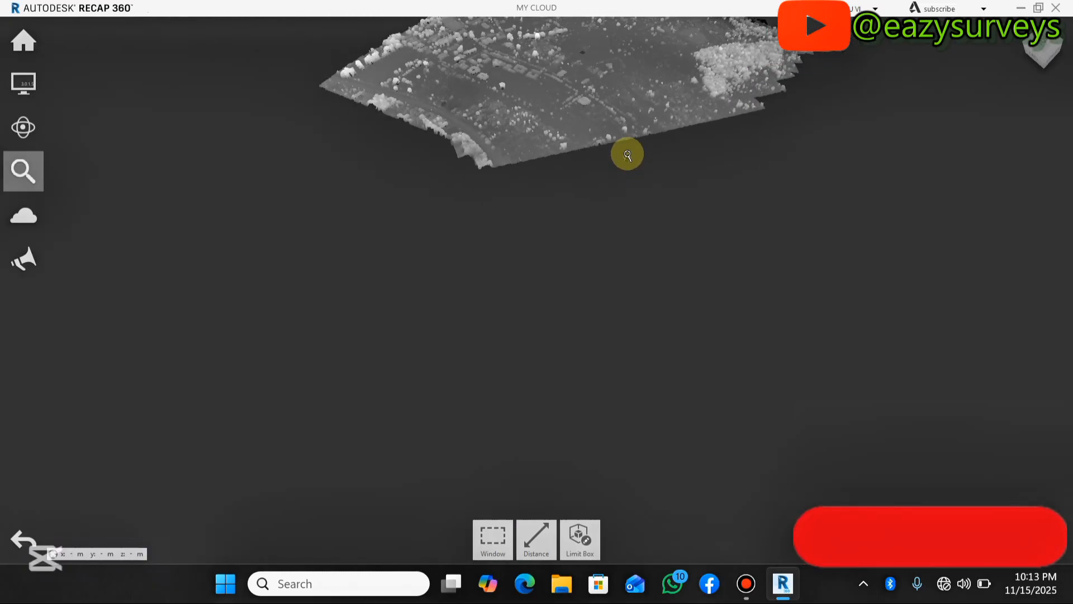
pyautogui.scroll(5, 632, 83)
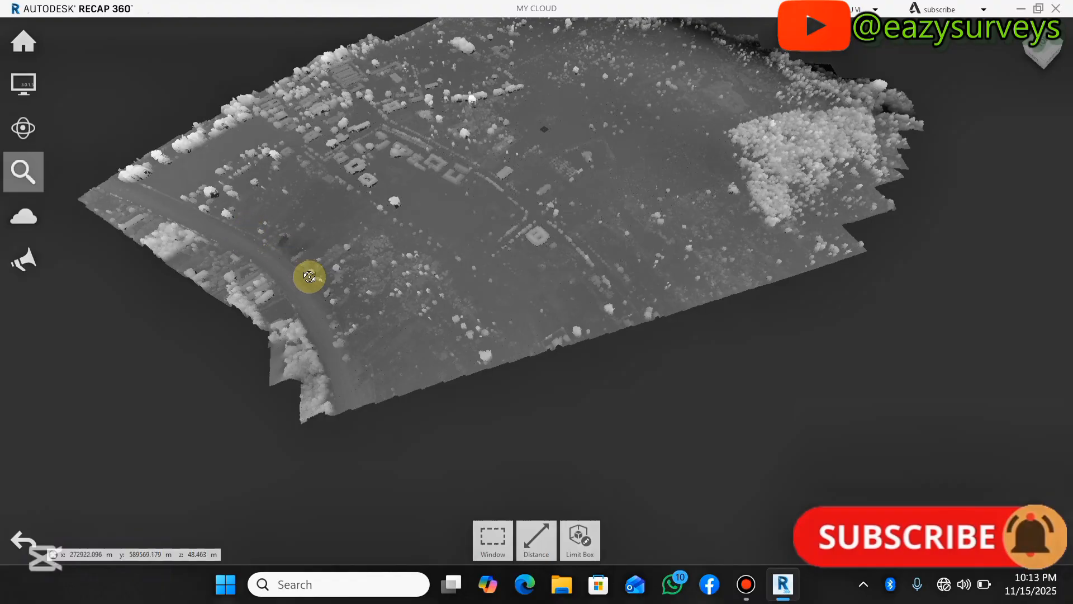
pyautogui.moveTo(400, 340); pyautogui.dragTo(386, 315)
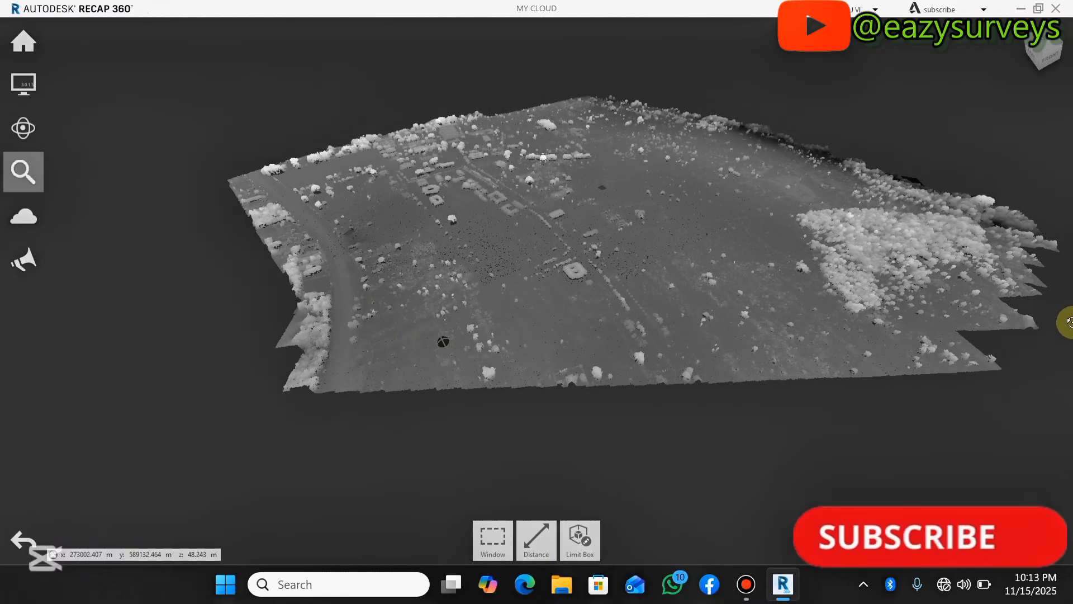
pyautogui.moveTo(1025, 277); pyautogui.dragTo(1023, 249)
pyautogui.scroll(3, 916, 275)
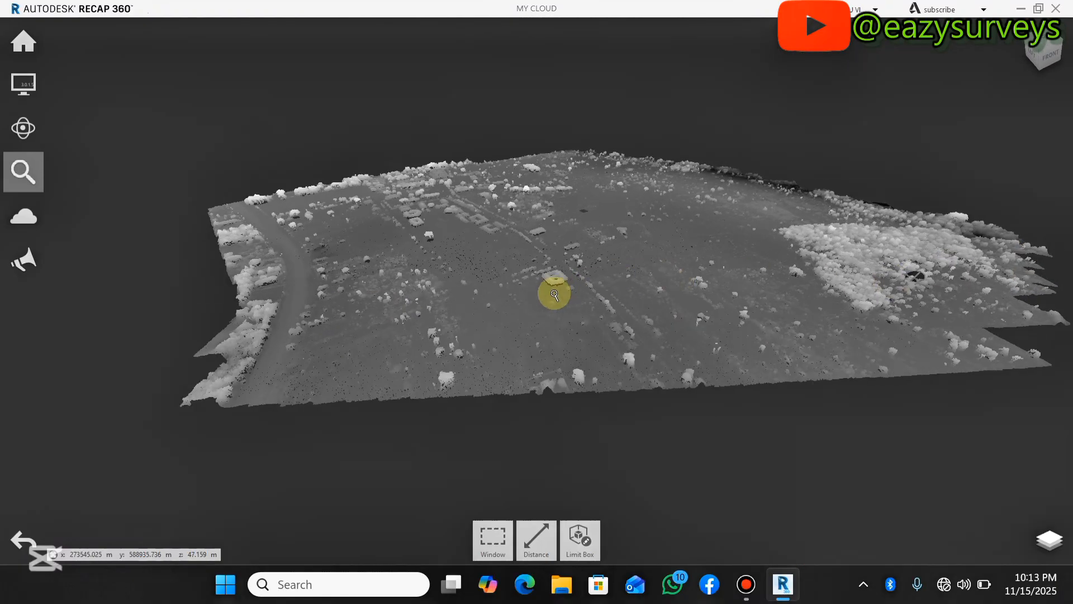
pyautogui.scroll(5, 440, 302)
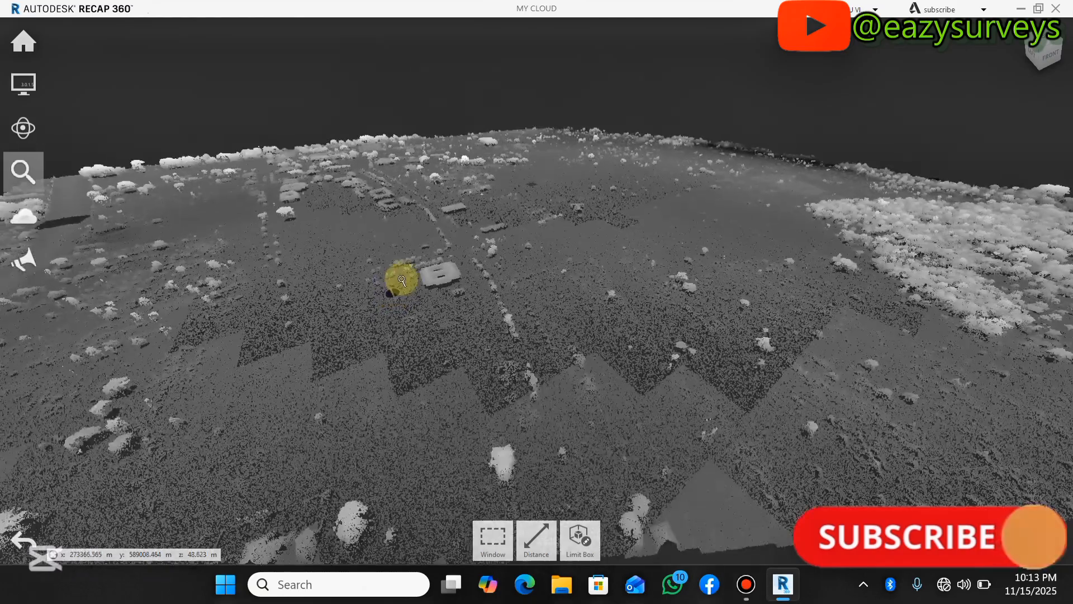
pyautogui.scroll(6, 437, 269)
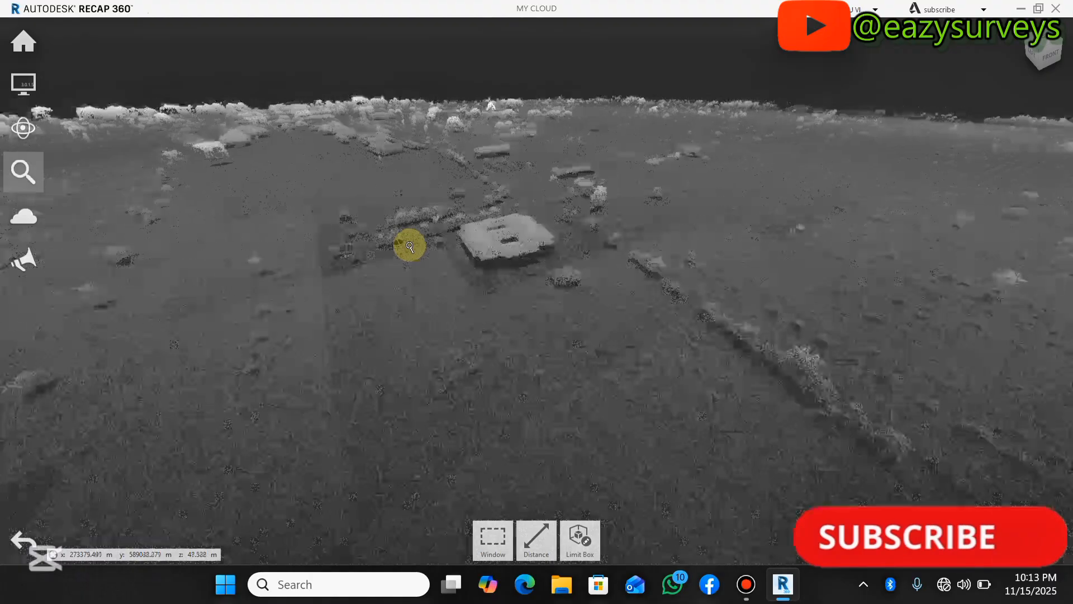
pyautogui.scroll(-5, 491, 211)
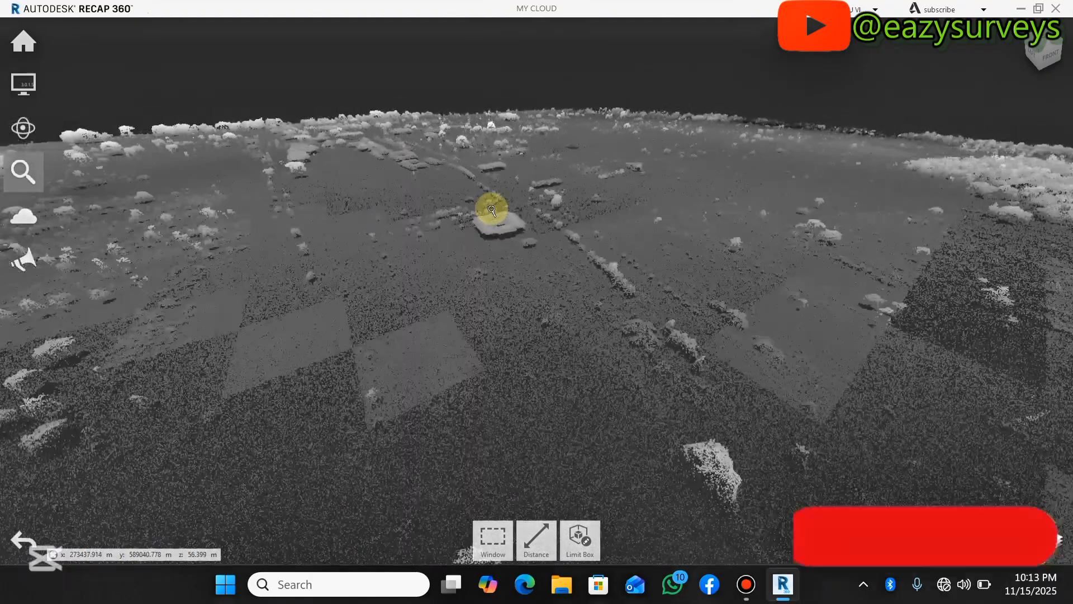
pyautogui.scroll(-5, 535, 230)
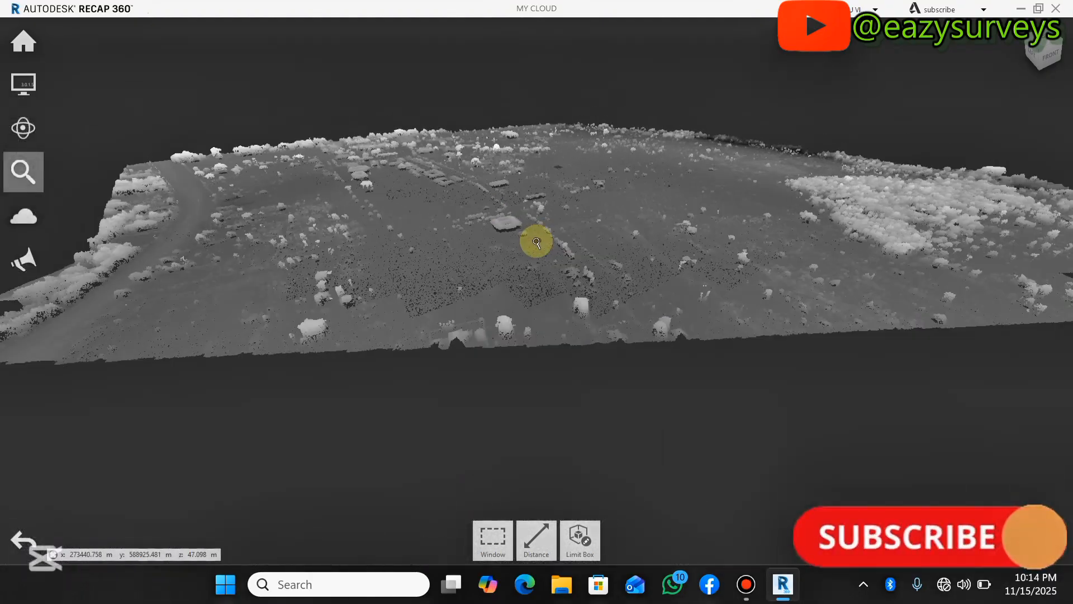
pyautogui.scroll(-2, 447, 248)
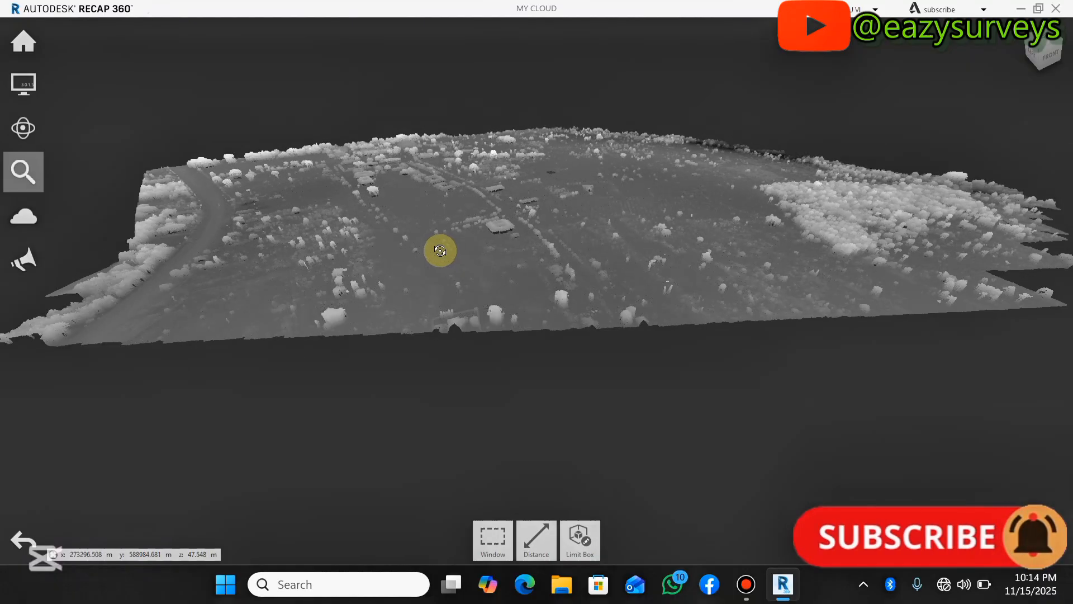
# - Colour the point cloud by intensity and inspect the terrain surface up close
pyautogui.moveTo(19, 83)
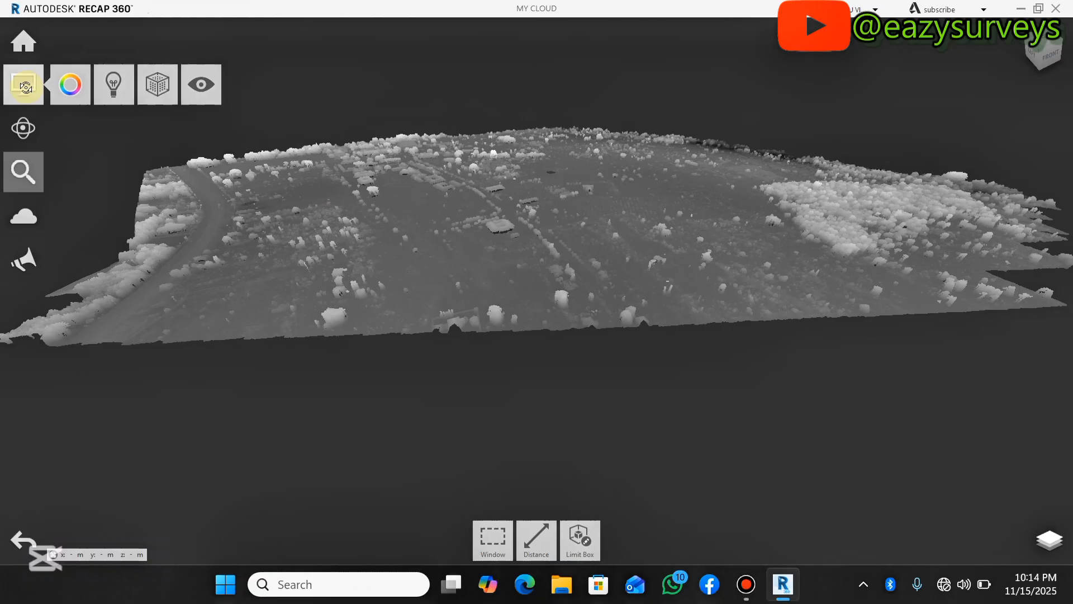
pyautogui.moveTo(71, 84)
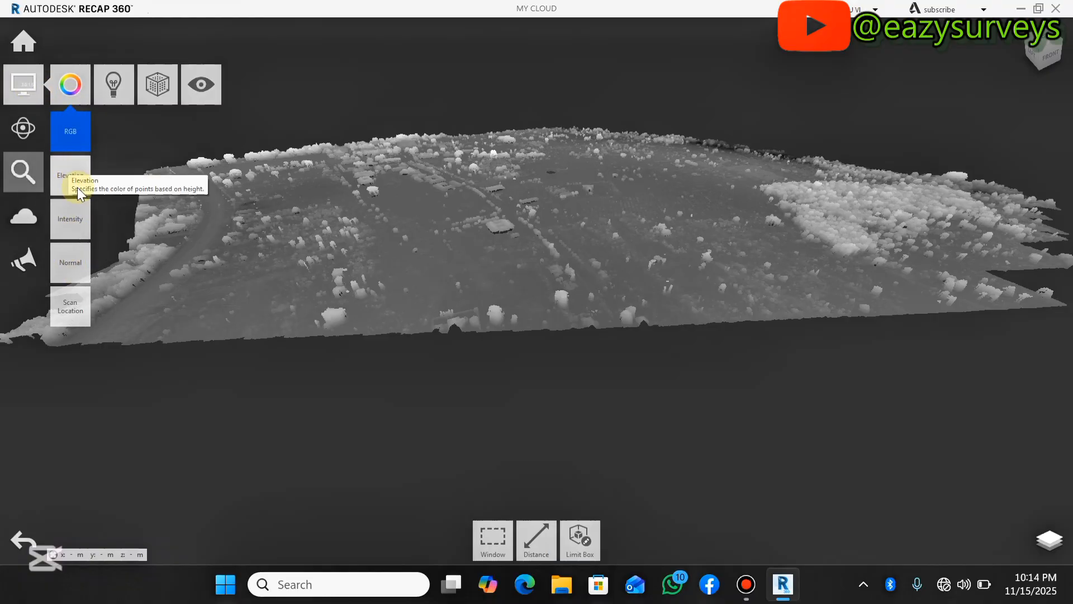
pyautogui.click(72, 226)
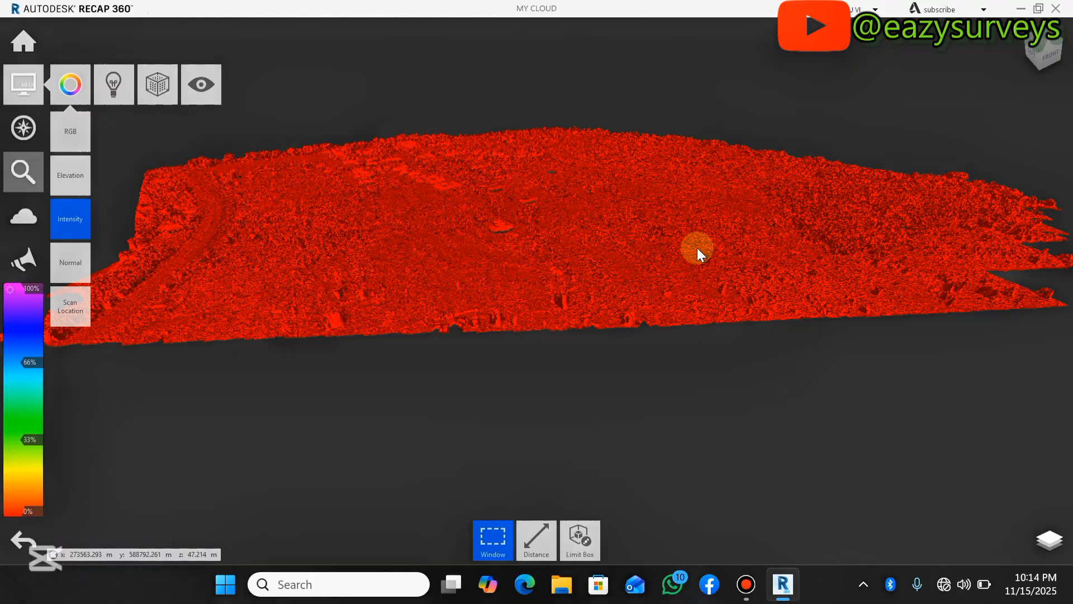
pyautogui.scroll(10, 793, 225)
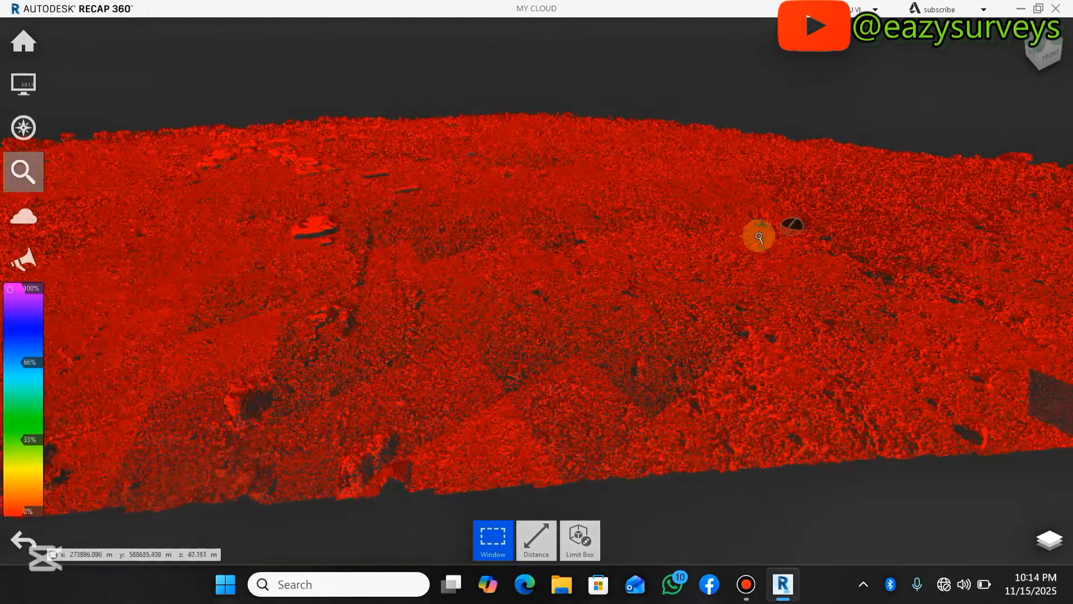
pyautogui.scroll(8, 759, 236)
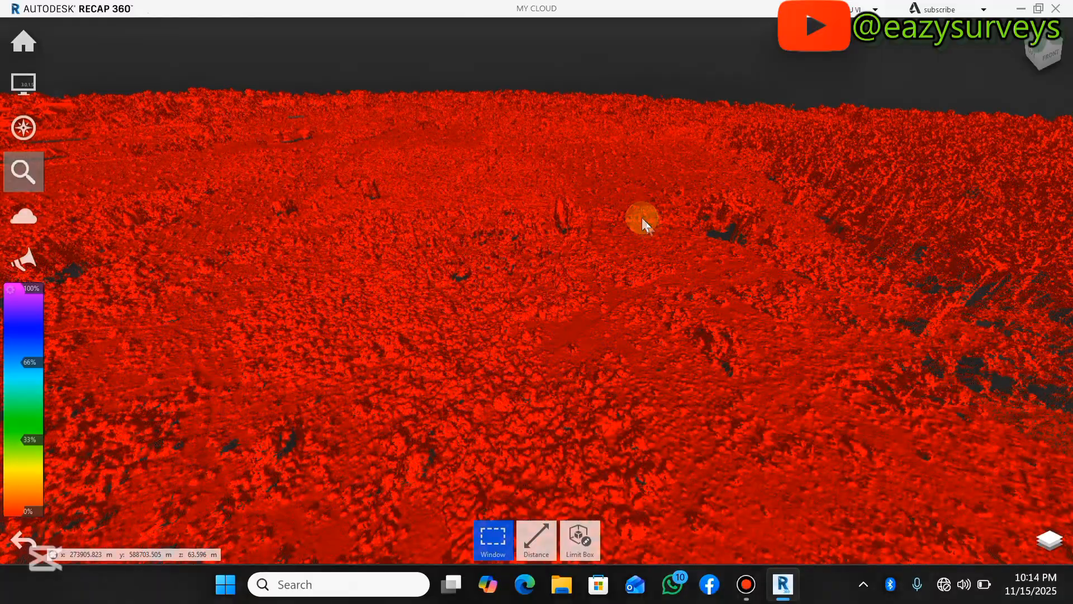
pyautogui.moveTo(693, 236); pyautogui.dragTo(740, 277)
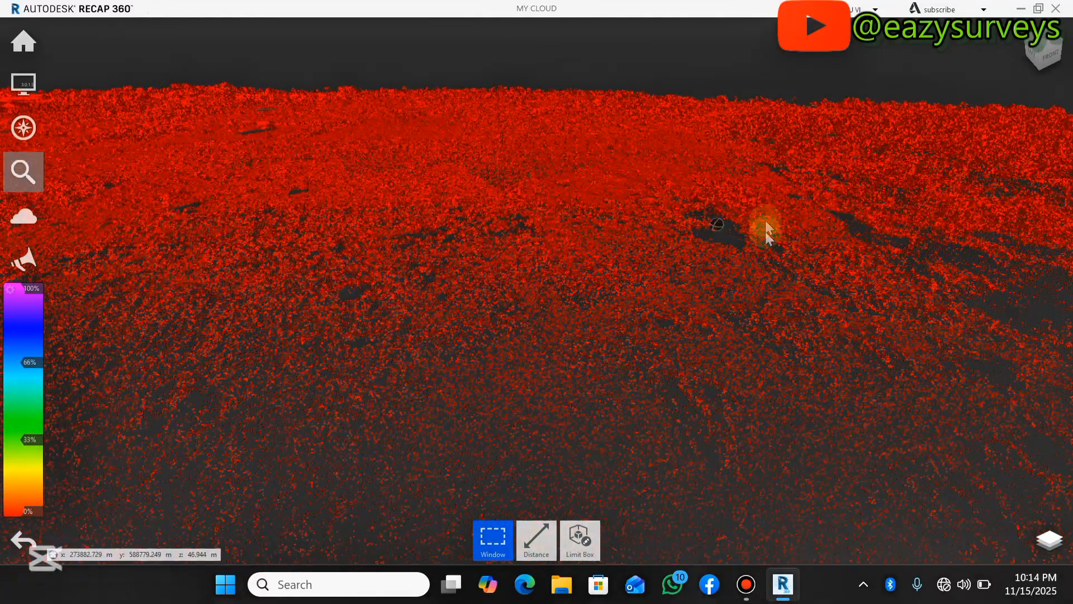
pyautogui.moveTo(766, 221); pyautogui.dragTo(174, 36)
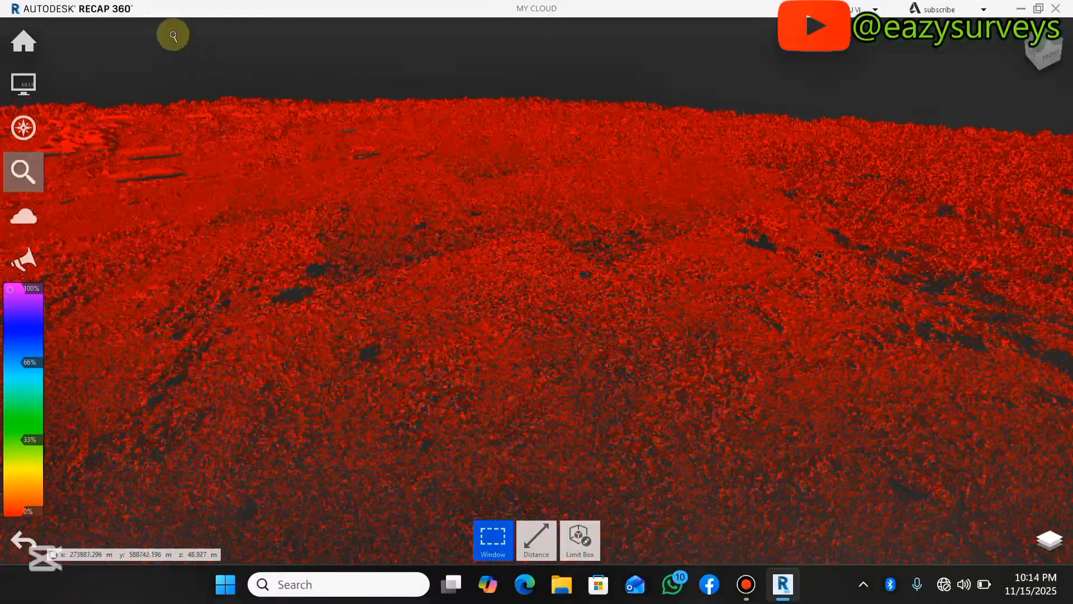
# - Colour the whole point cloud by elevation, leaving no points selected
pyautogui.click(26, 82)
pyautogui.click(72, 83)
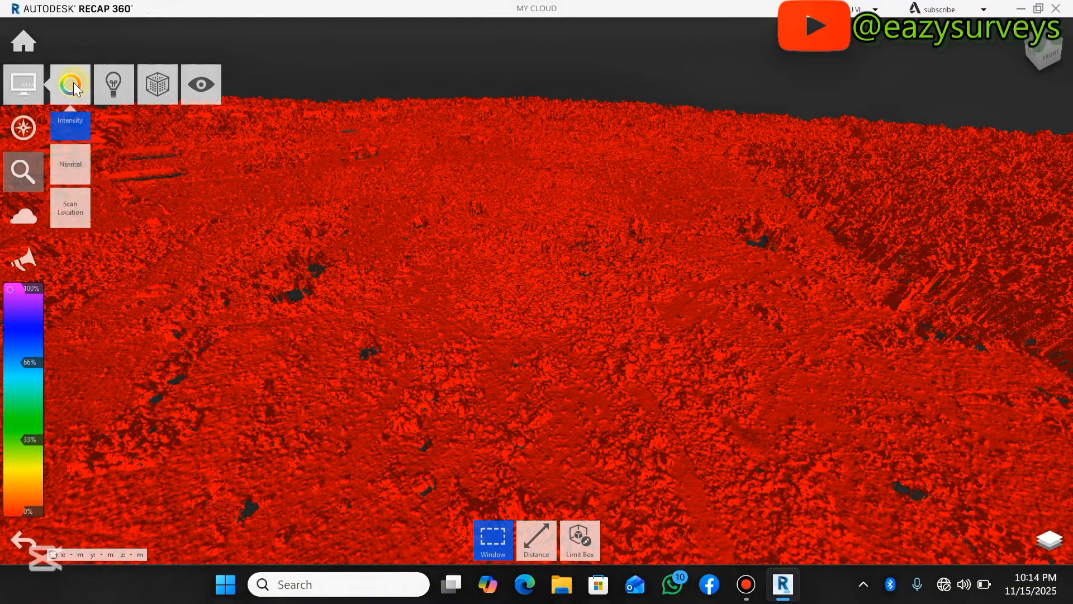
pyautogui.click(70, 177)
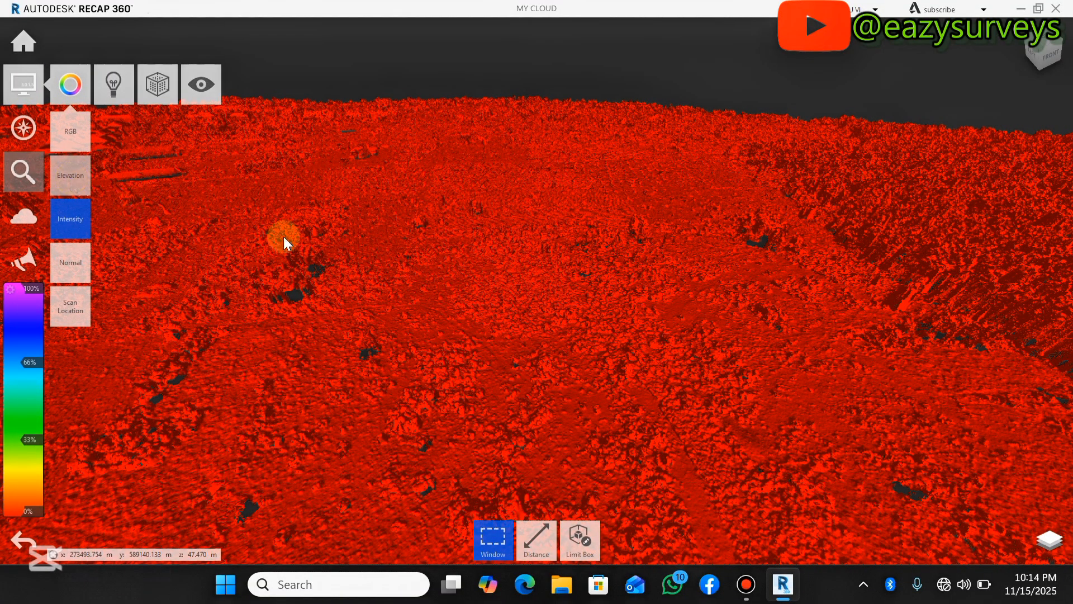
pyautogui.scroll(-6, 467, 206)
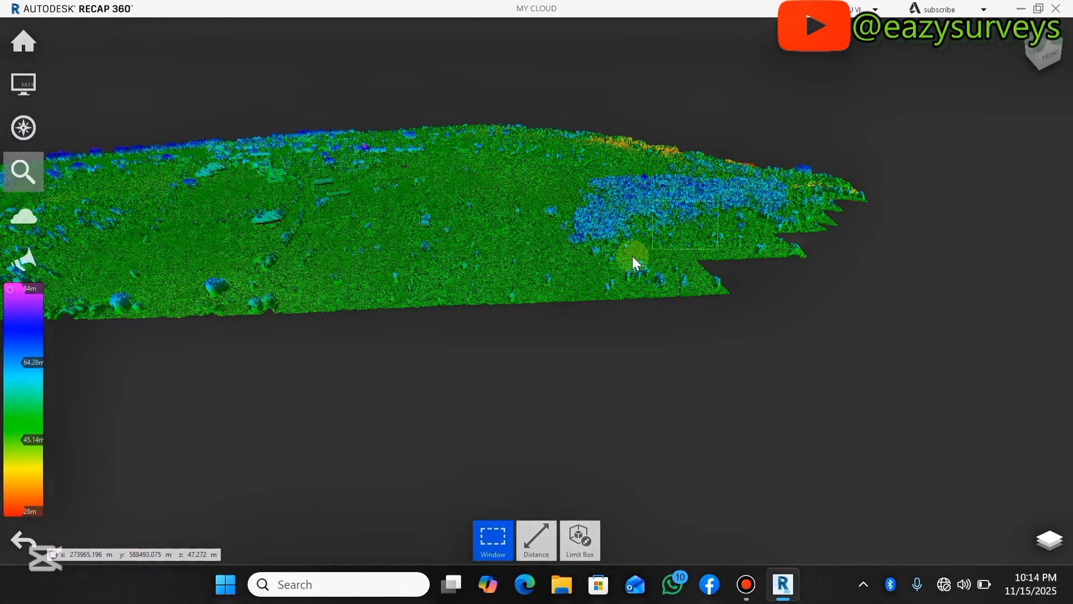
pyautogui.moveTo(632, 257); pyautogui.dragTo(629, 257)
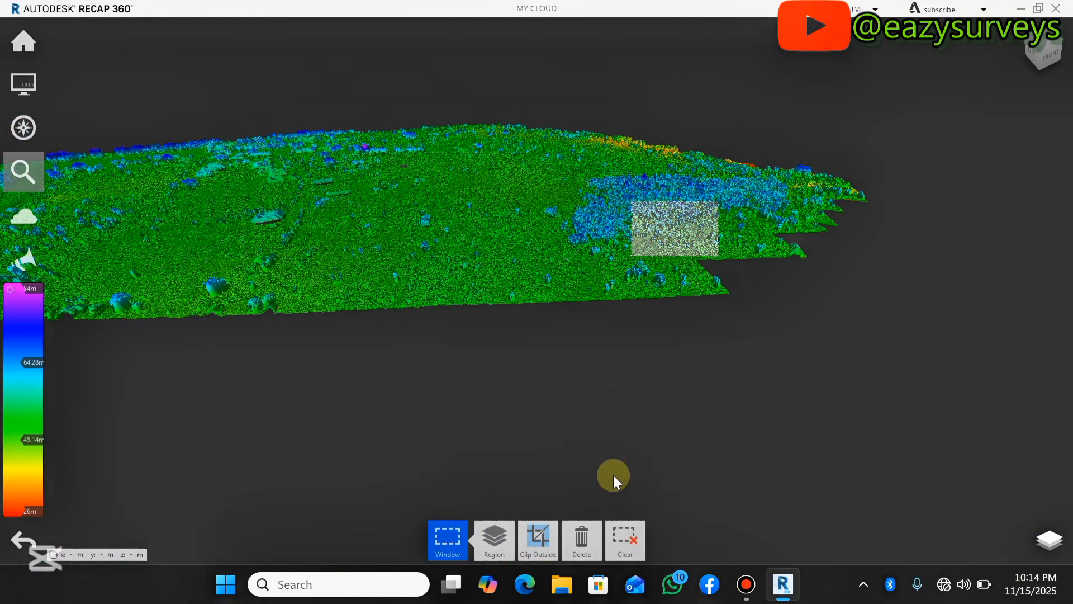
pyautogui.click(635, 545)
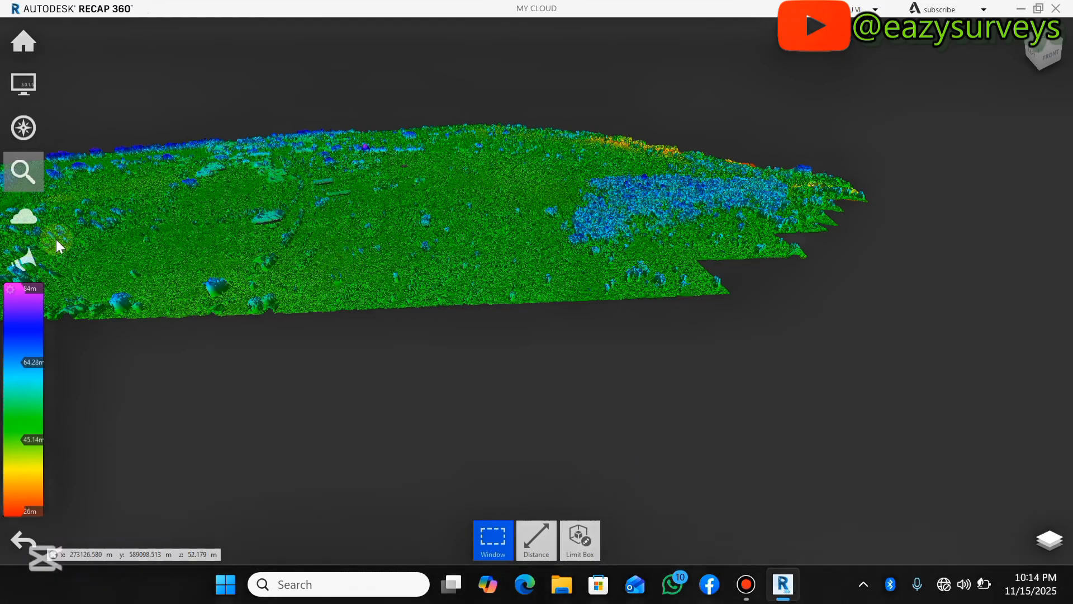
# - Orbit the elevation-coloured cloud and examine the dense tree cover, track and low-lying ground near its jagged edge
pyautogui.moveTo(21, 131)
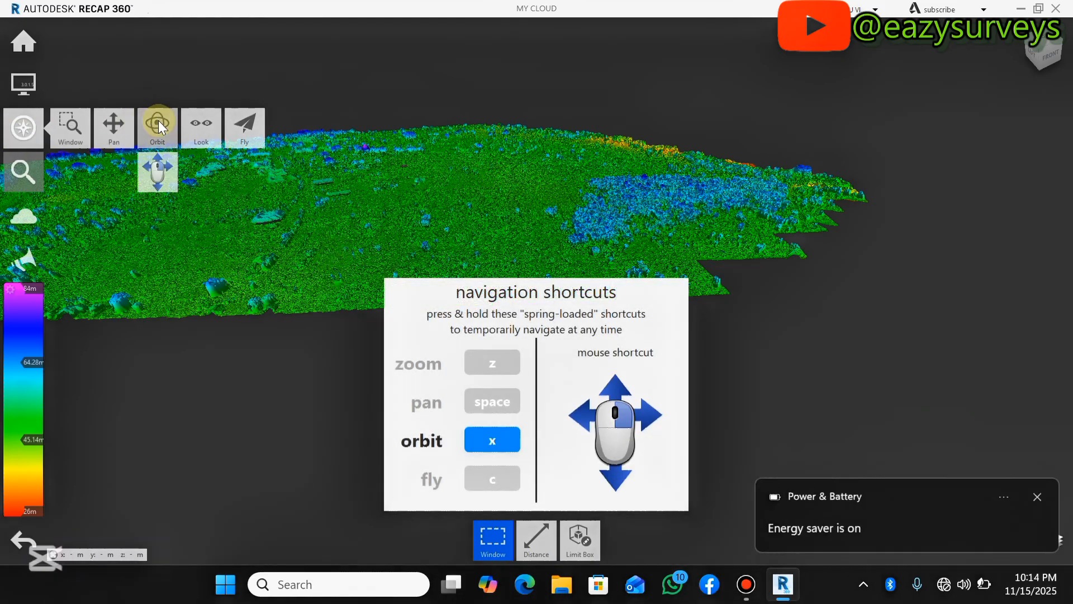
pyautogui.click(159, 120)
pyautogui.moveTo(787, 206); pyautogui.dragTo(705, 223)
pyautogui.scroll(10, 873, 170)
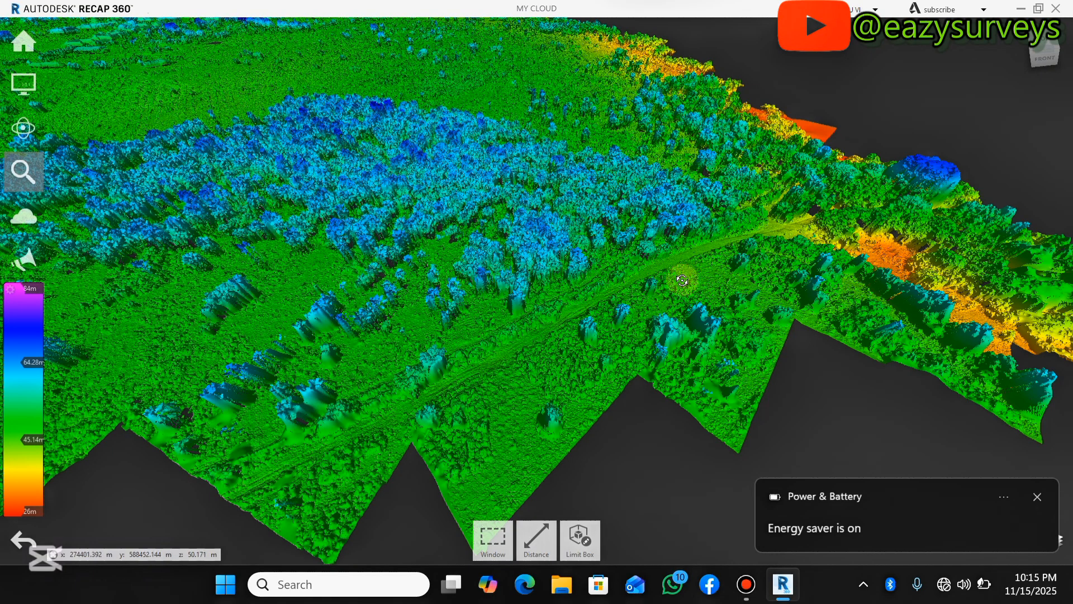
pyautogui.scroll(-2, 461, 217)
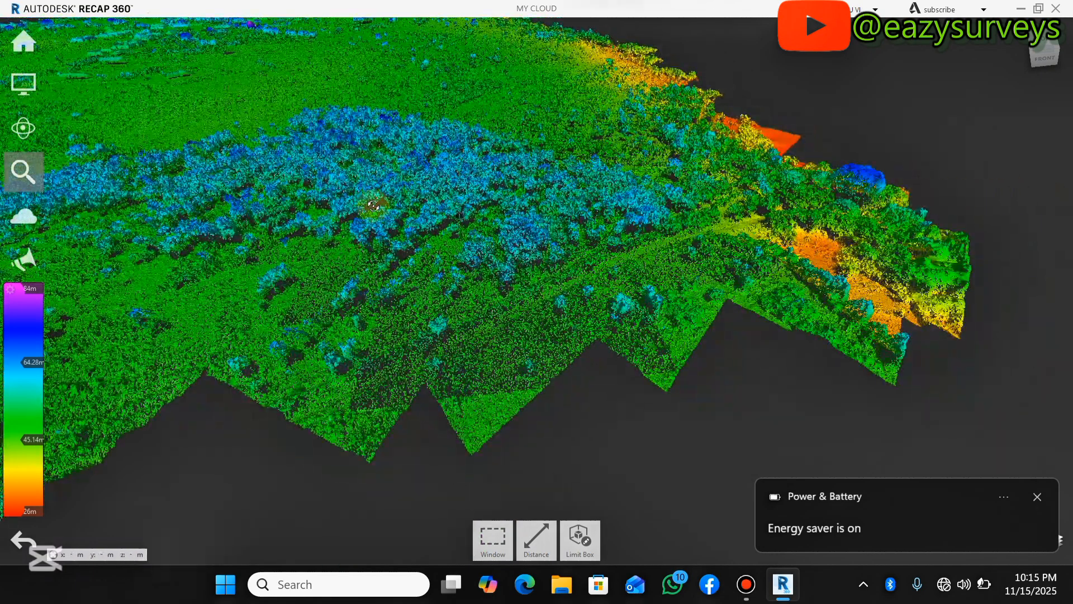
pyautogui.scroll(2, 401, 199)
pyautogui.scroll(2, 400, 200)
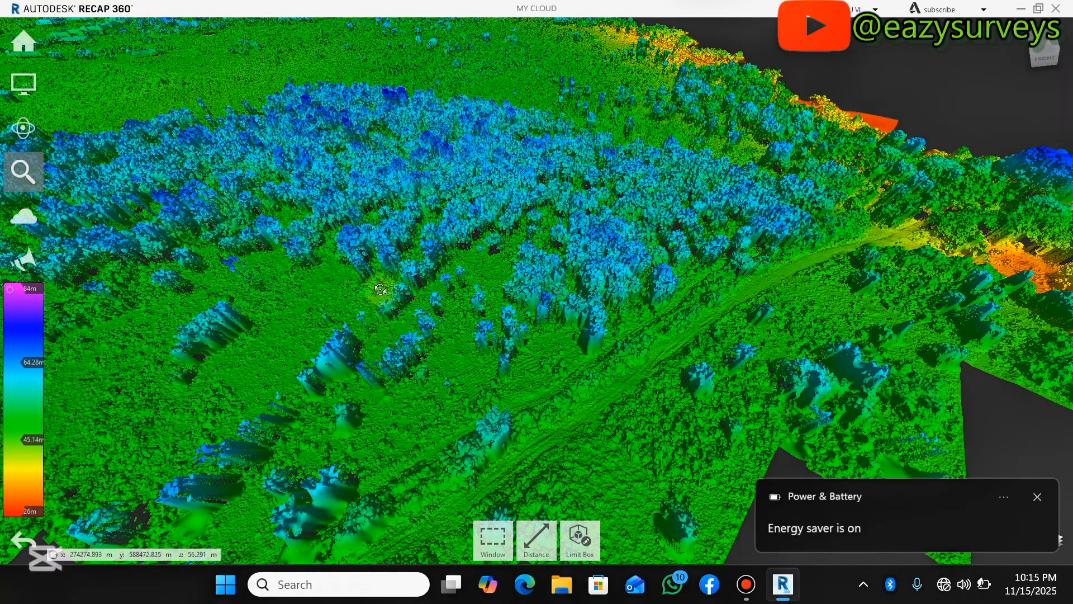
pyautogui.scroll(-2, 380, 289)
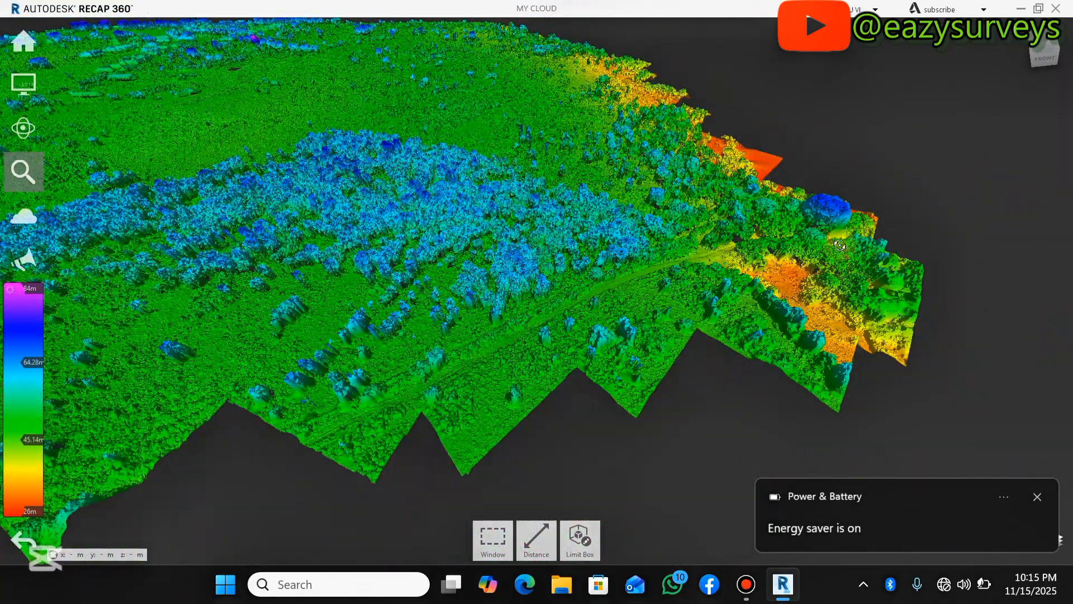
pyautogui.scroll(1, 840, 245)
pyautogui.scroll(3, 703, 320)
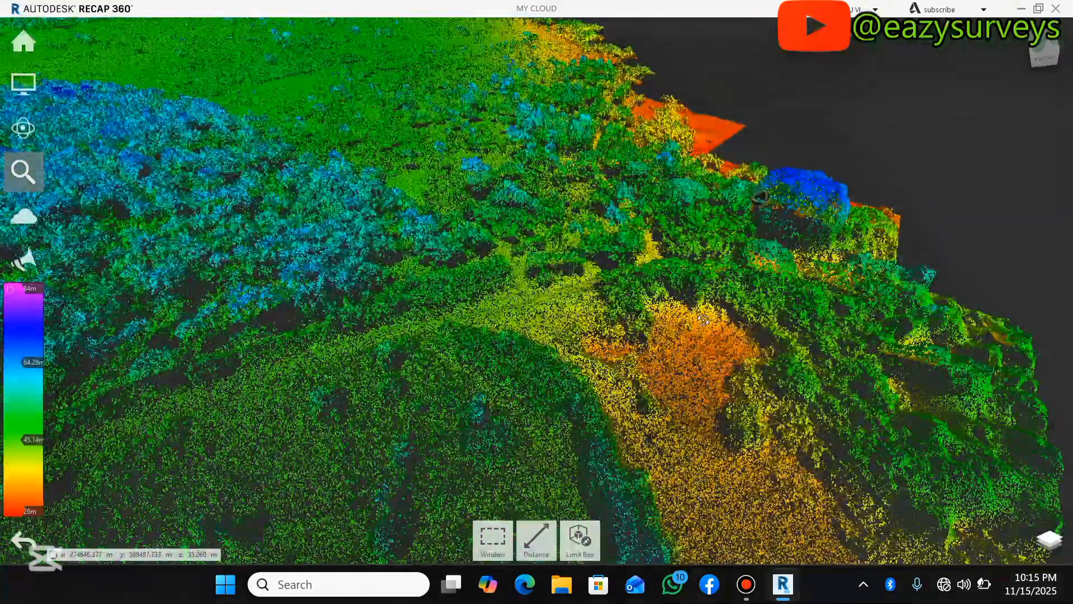
pyautogui.scroll(1, 637, 299)
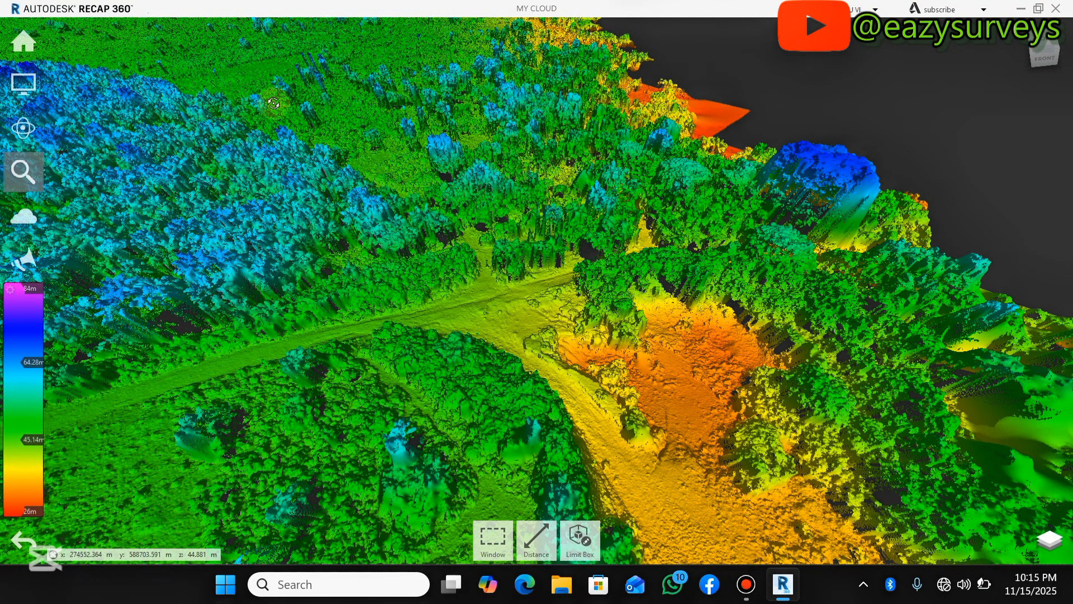
# - Pan across the elevation-coloured cloud from the dense trees to the settlement and examine its buildings
pyautogui.moveTo(21, 137)
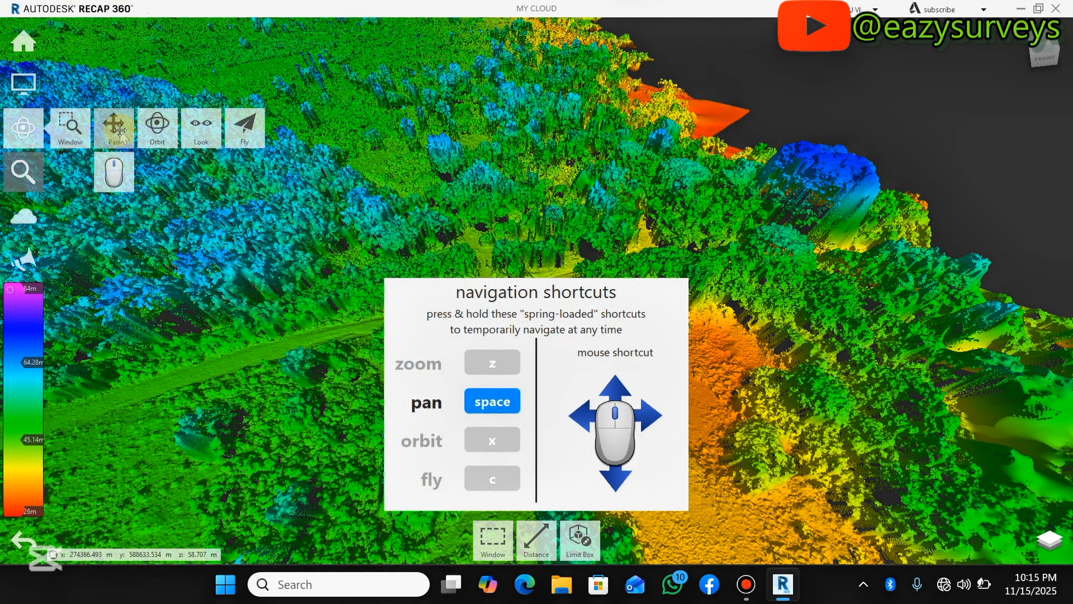
pyautogui.click(114, 130)
pyautogui.scroll(-5, 565, 235)
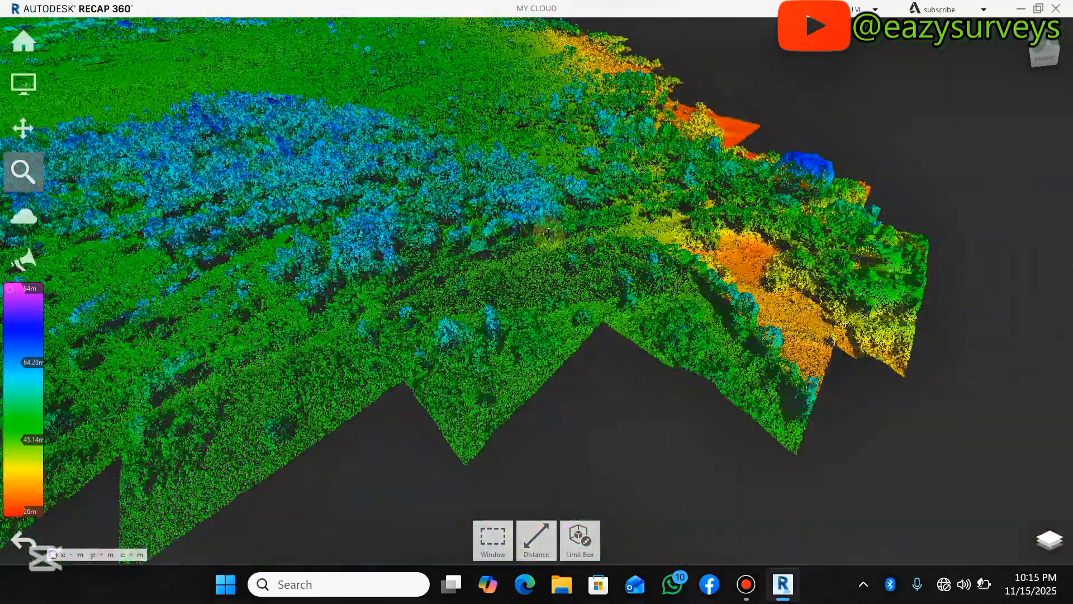
pyautogui.scroll(5, 549, 234)
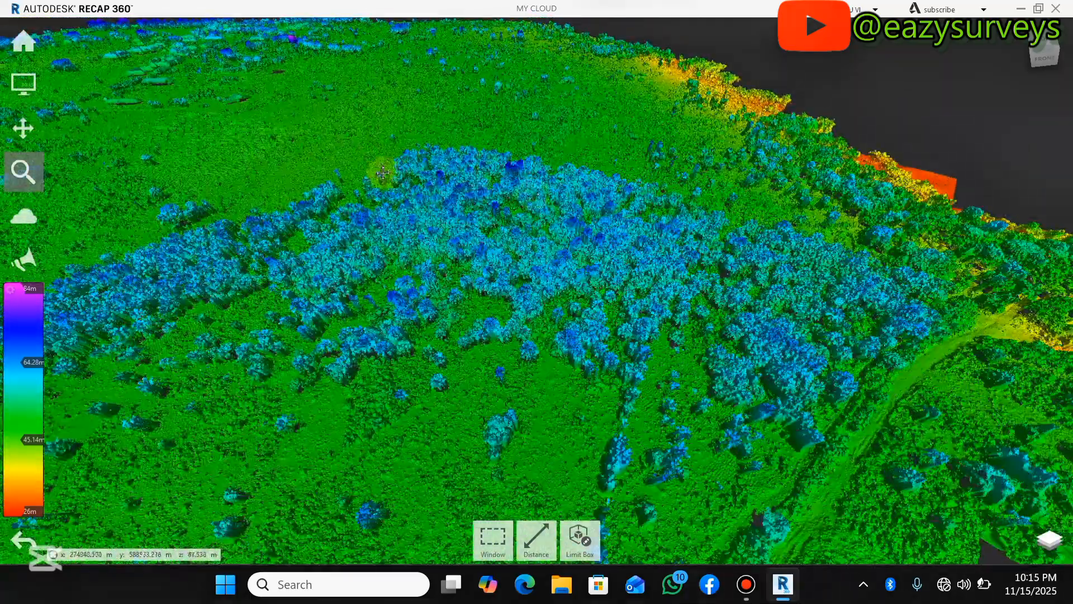
pyautogui.moveTo(383, 172); pyautogui.dragTo(710, 240)
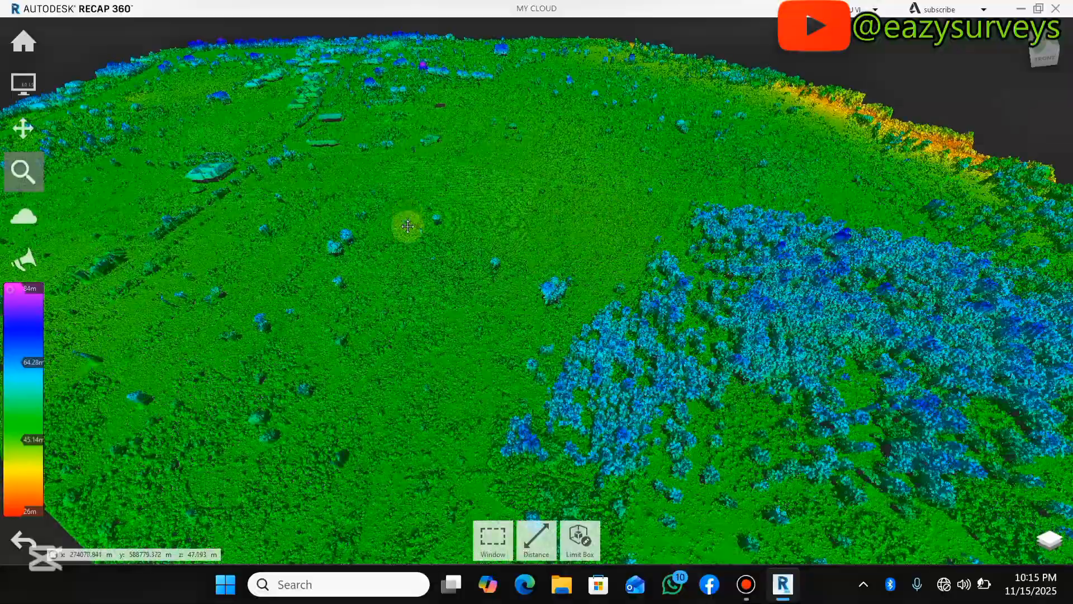
pyautogui.scroll(-4, 407, 226)
pyautogui.scroll(2, 290, 168)
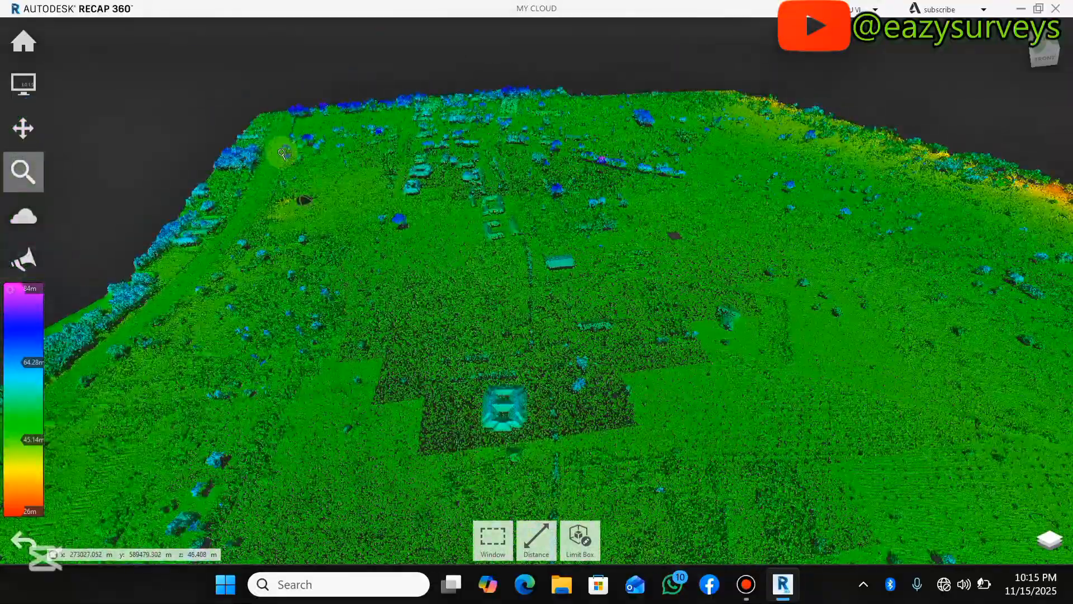
pyautogui.scroll(5, 282, 154)
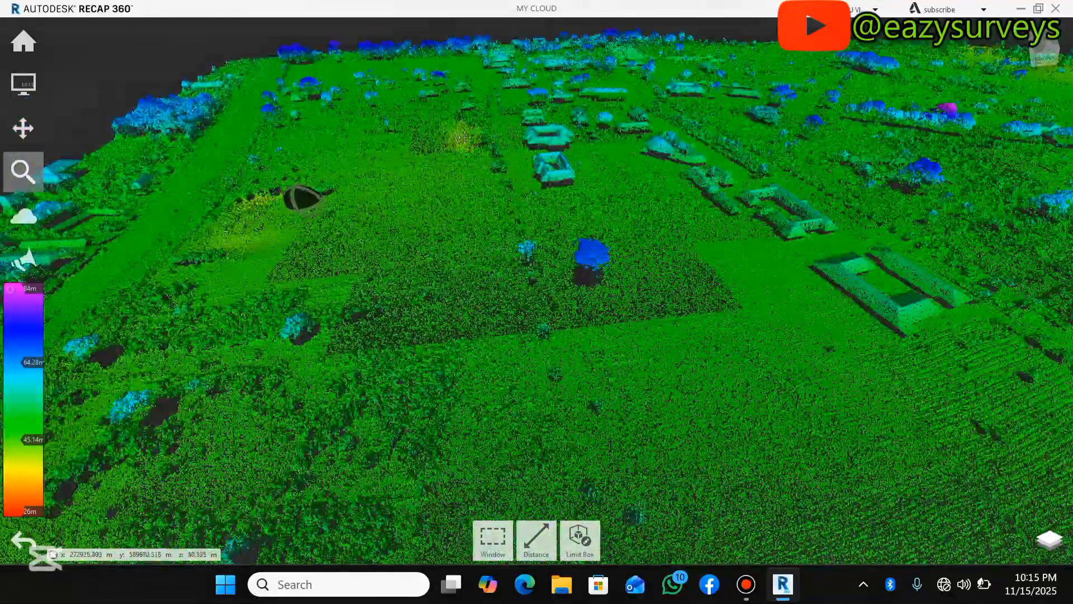
pyautogui.moveTo(477, 151); pyautogui.dragTo(374, 213, button='middle')
pyautogui.moveTo(544, 216); pyautogui.dragTo(493, 228, button='middle')
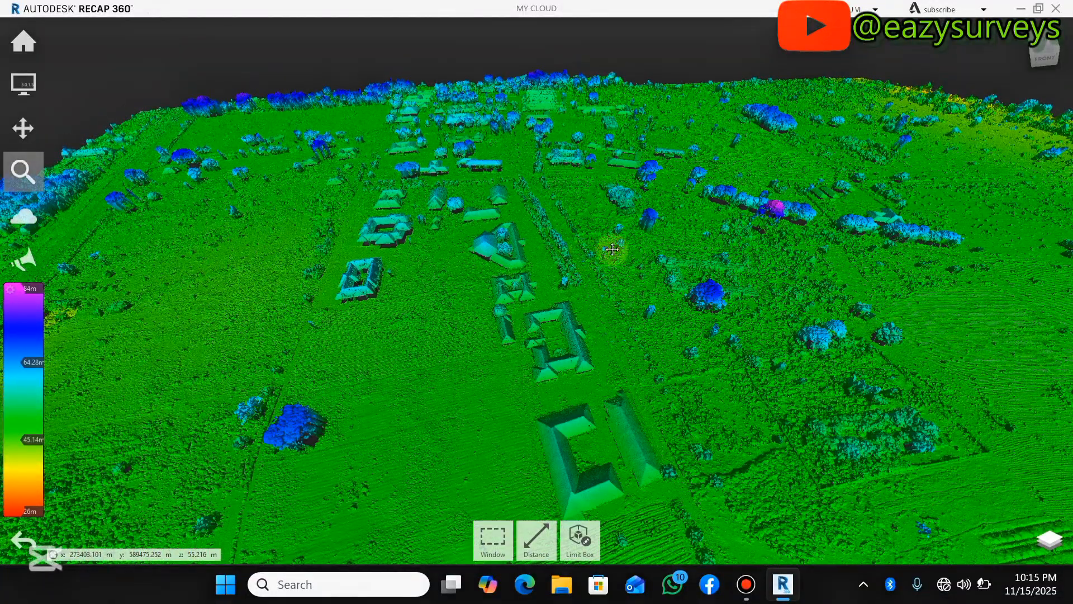
pyautogui.scroll(2, 625, 266)
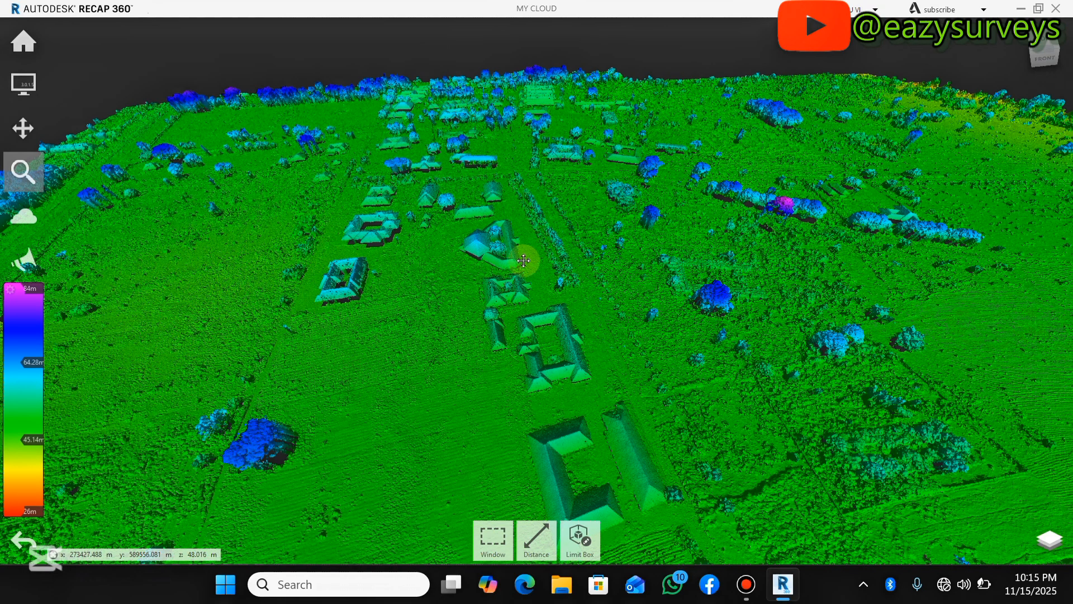
# - Measure the distance along the front edge of the courtyard building's nearest corner wing
pyautogui.click(538, 542)
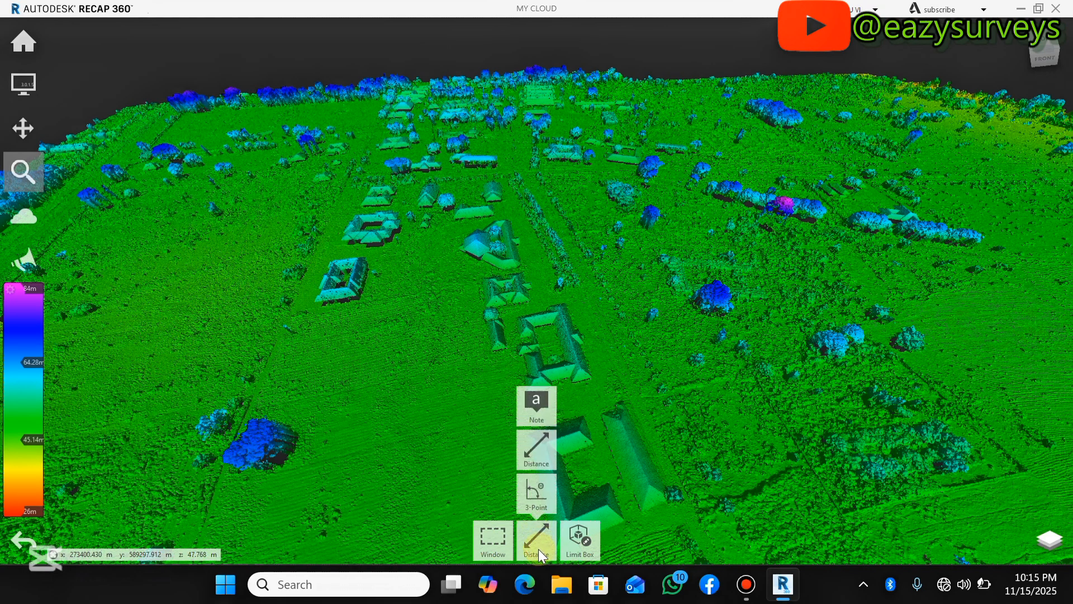
pyautogui.click(538, 547)
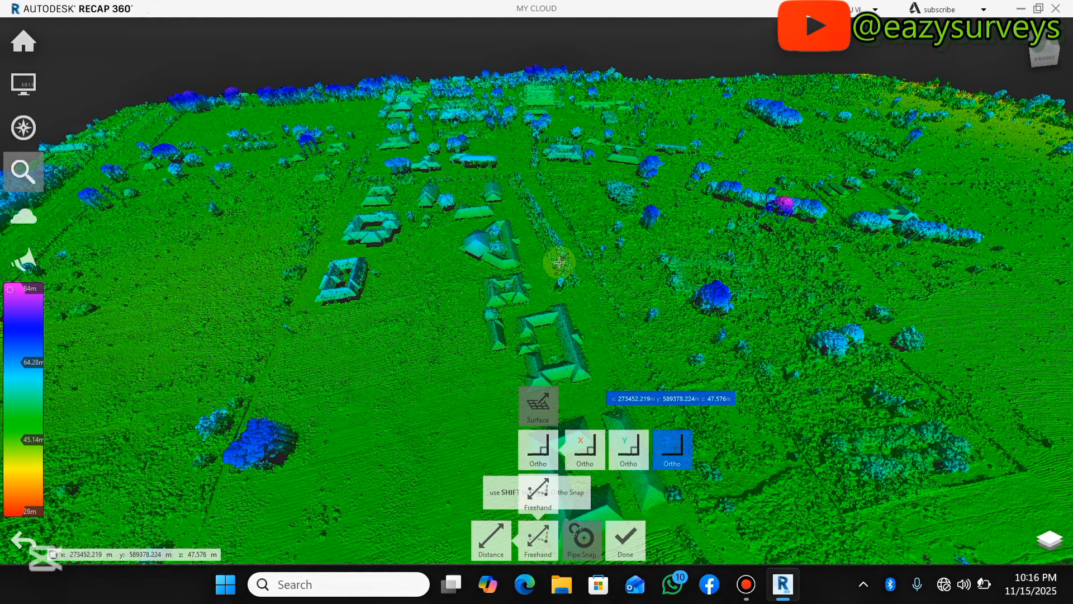
pyautogui.scroll(5, 553, 380)
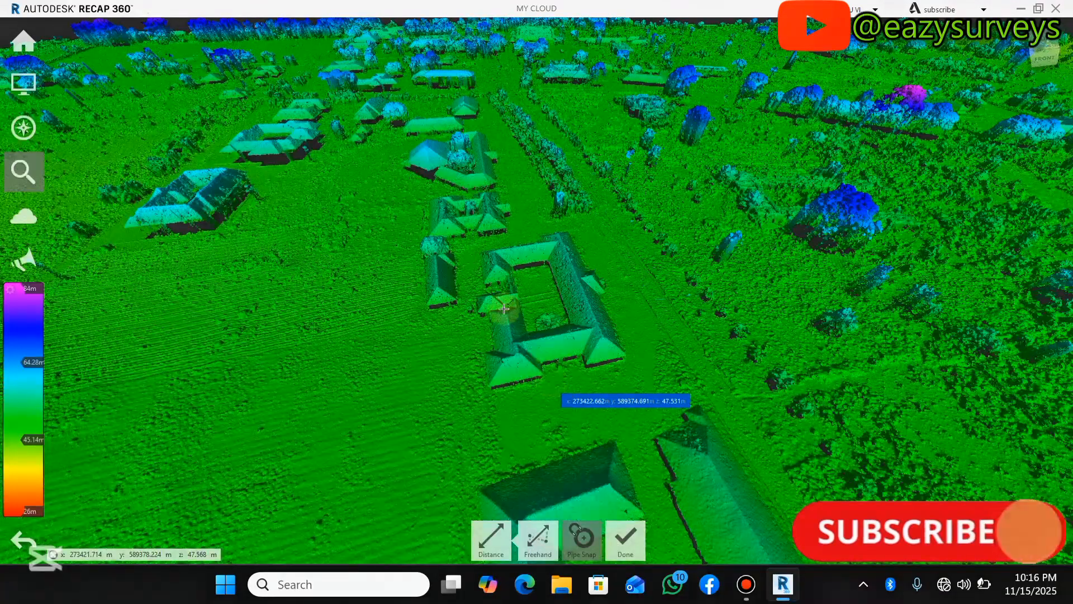
pyautogui.click(493, 390)
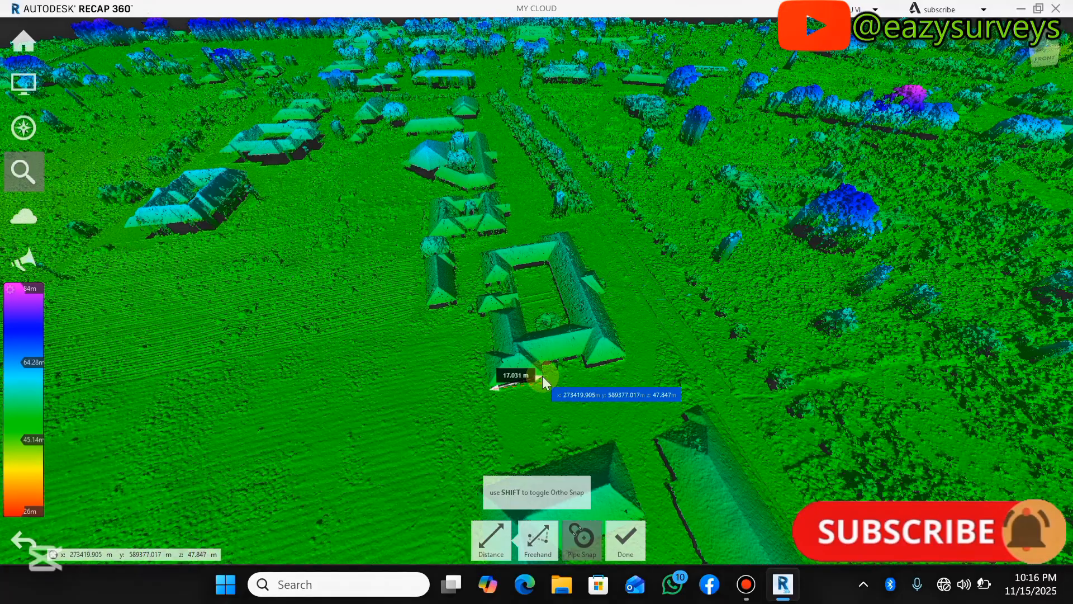
pyautogui.click(542, 377)
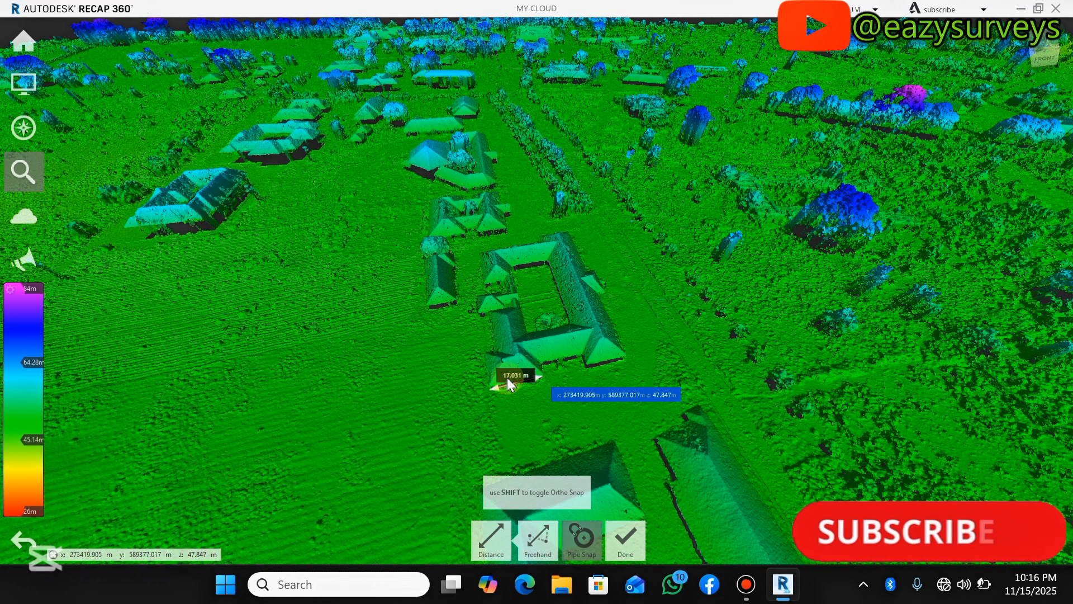
# - Delete the distance measurement along the courtyard building's front edge
pyautogui.scroll(5, 508, 377)
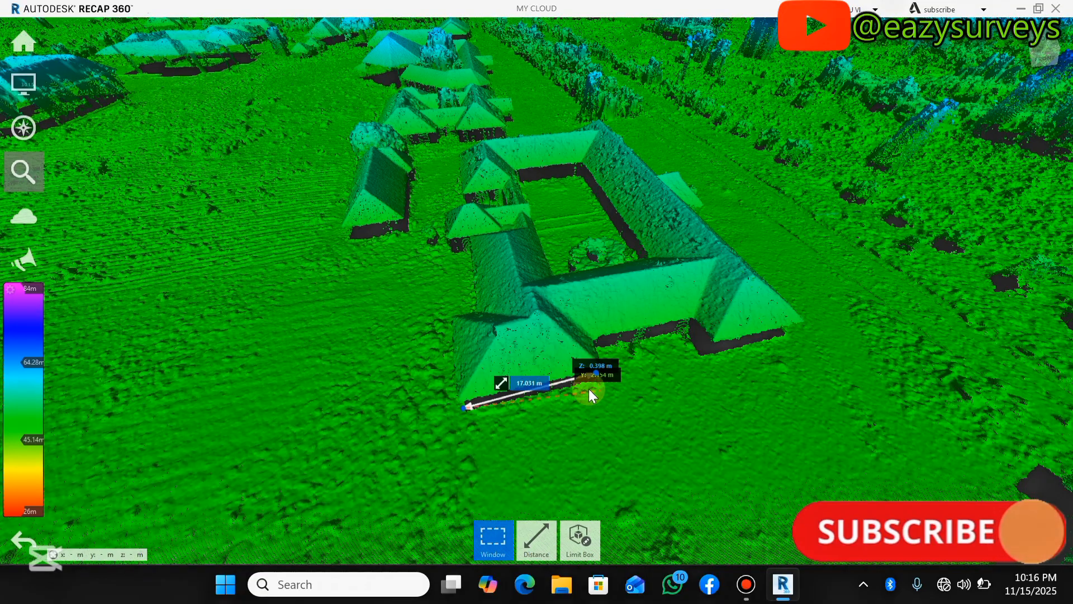
pyautogui.click(539, 398)
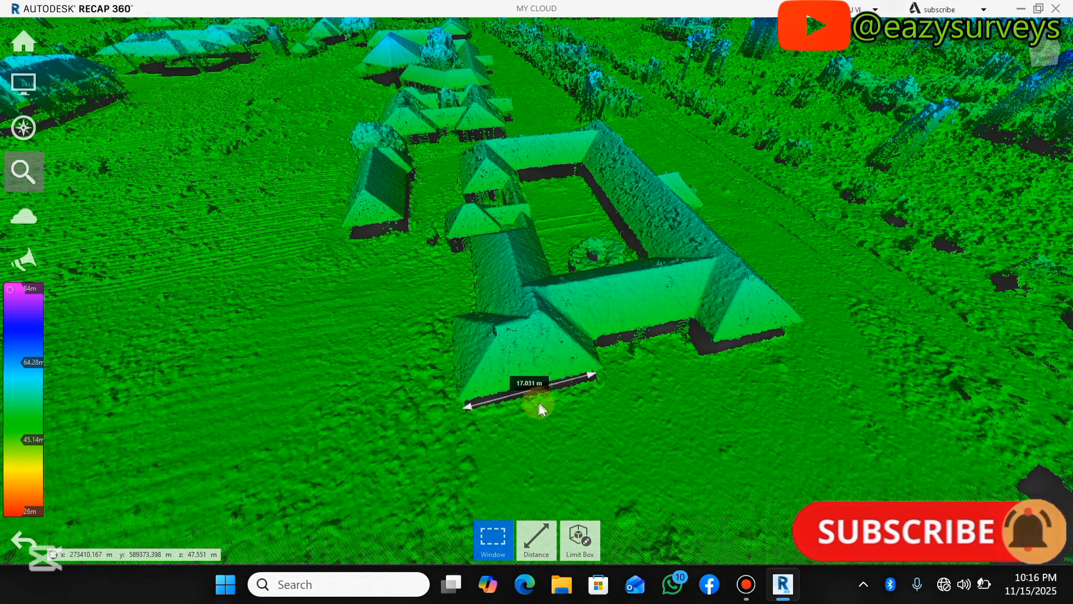
pyautogui.click(553, 381)
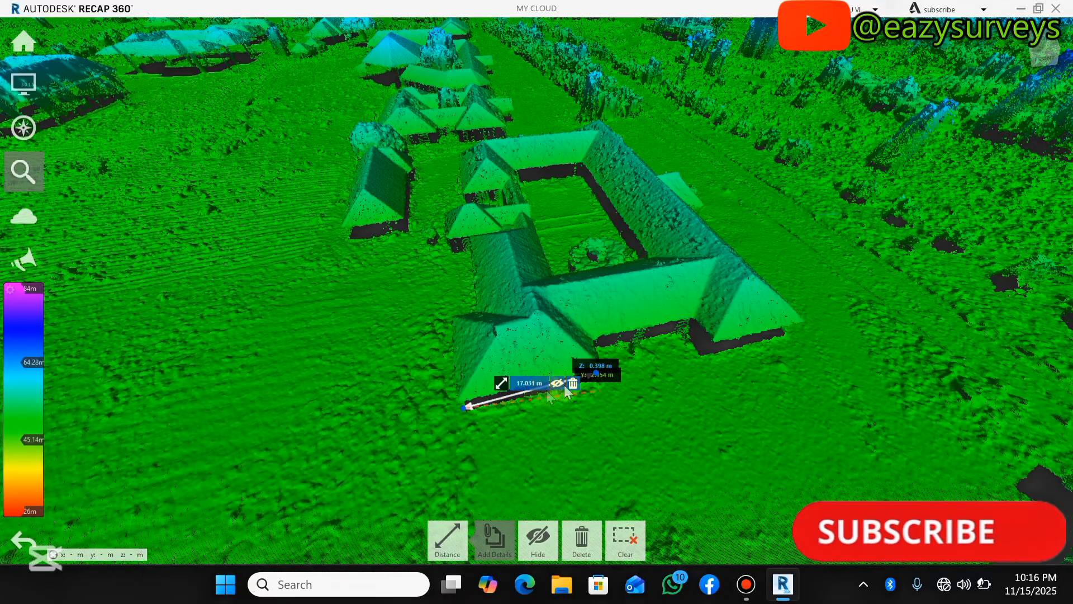
pyautogui.click(573, 383)
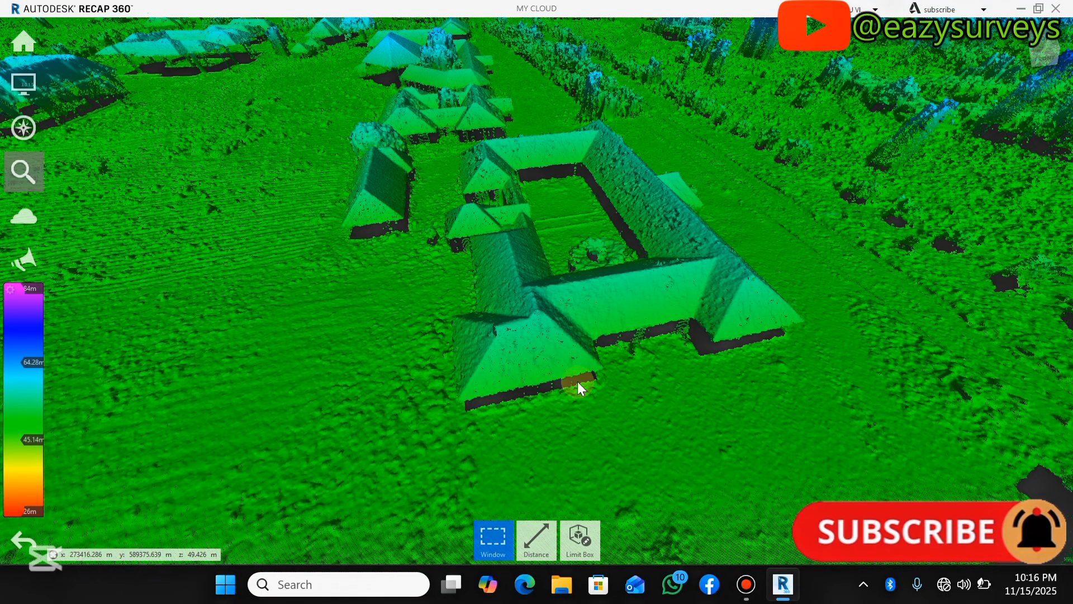
pyautogui.scroll(3, 548, 364)
pyautogui.scroll(-3, 547, 361)
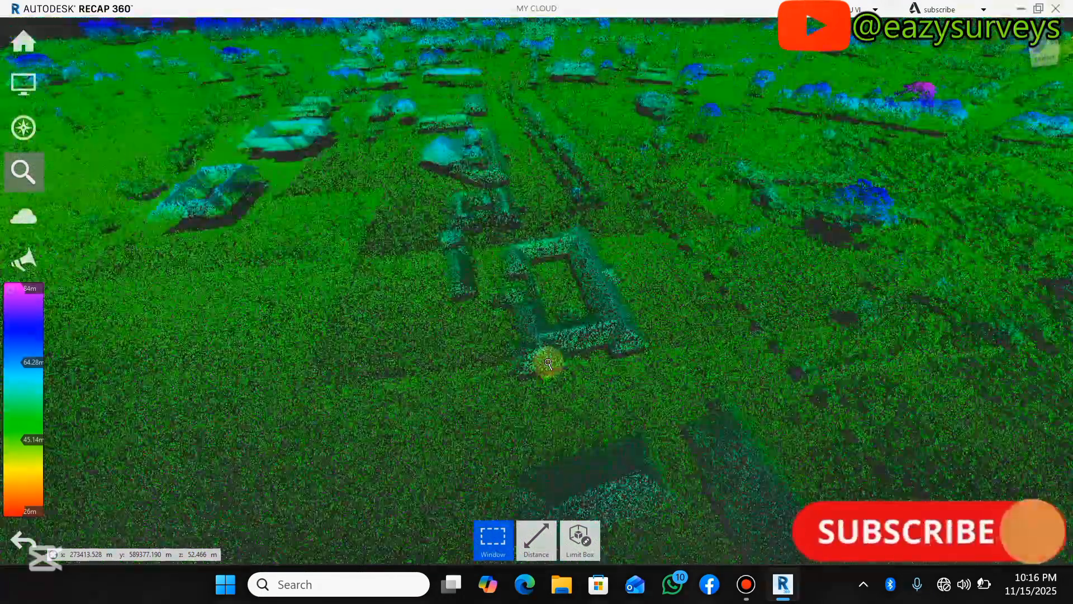
pyautogui.scroll(-4, 492, 244)
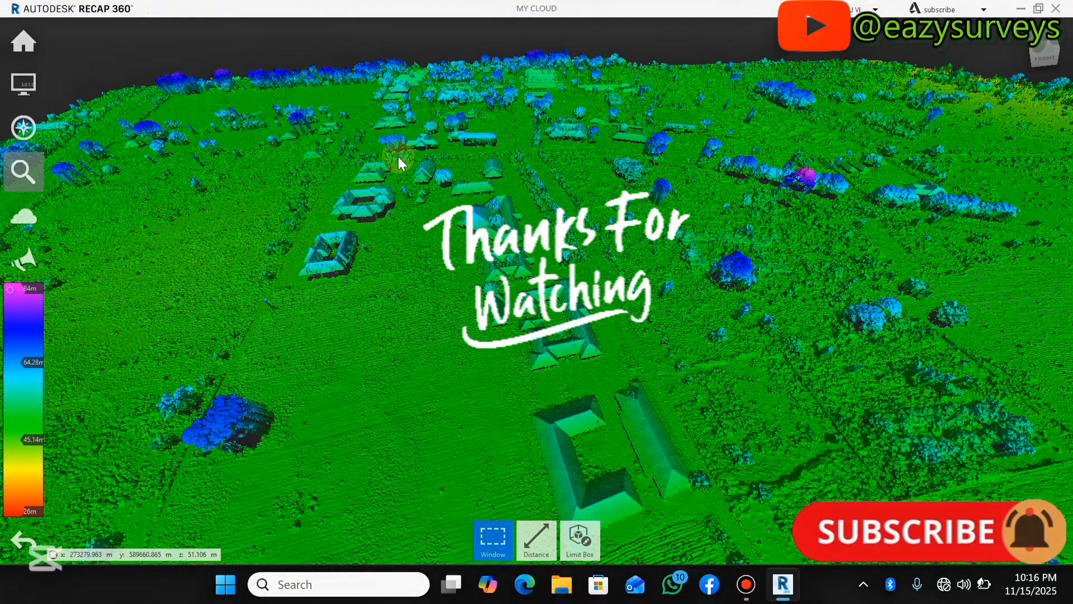
pyautogui.moveTo(15, 132)
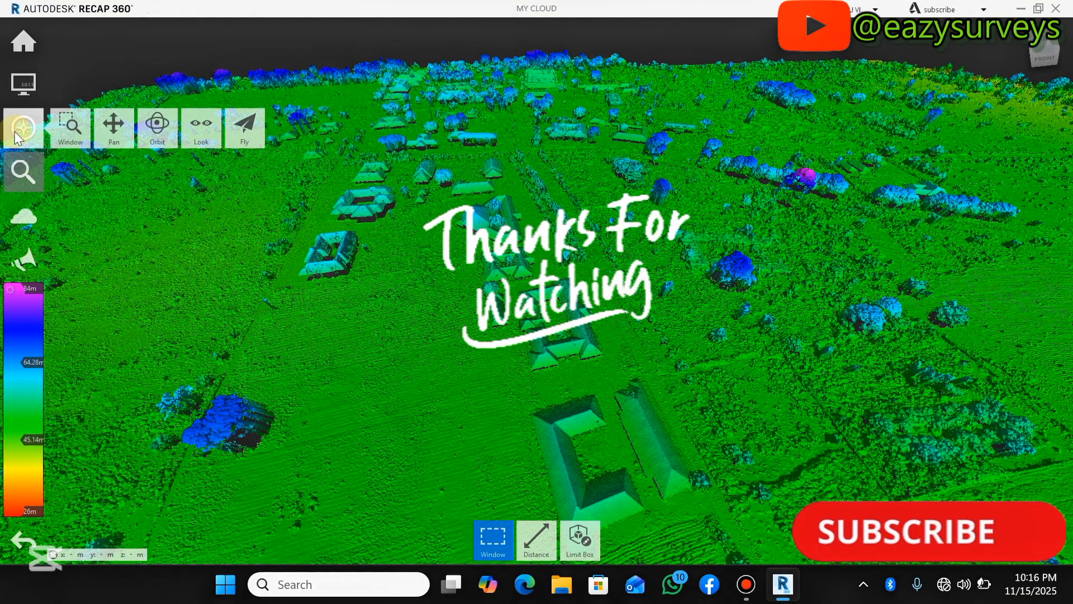